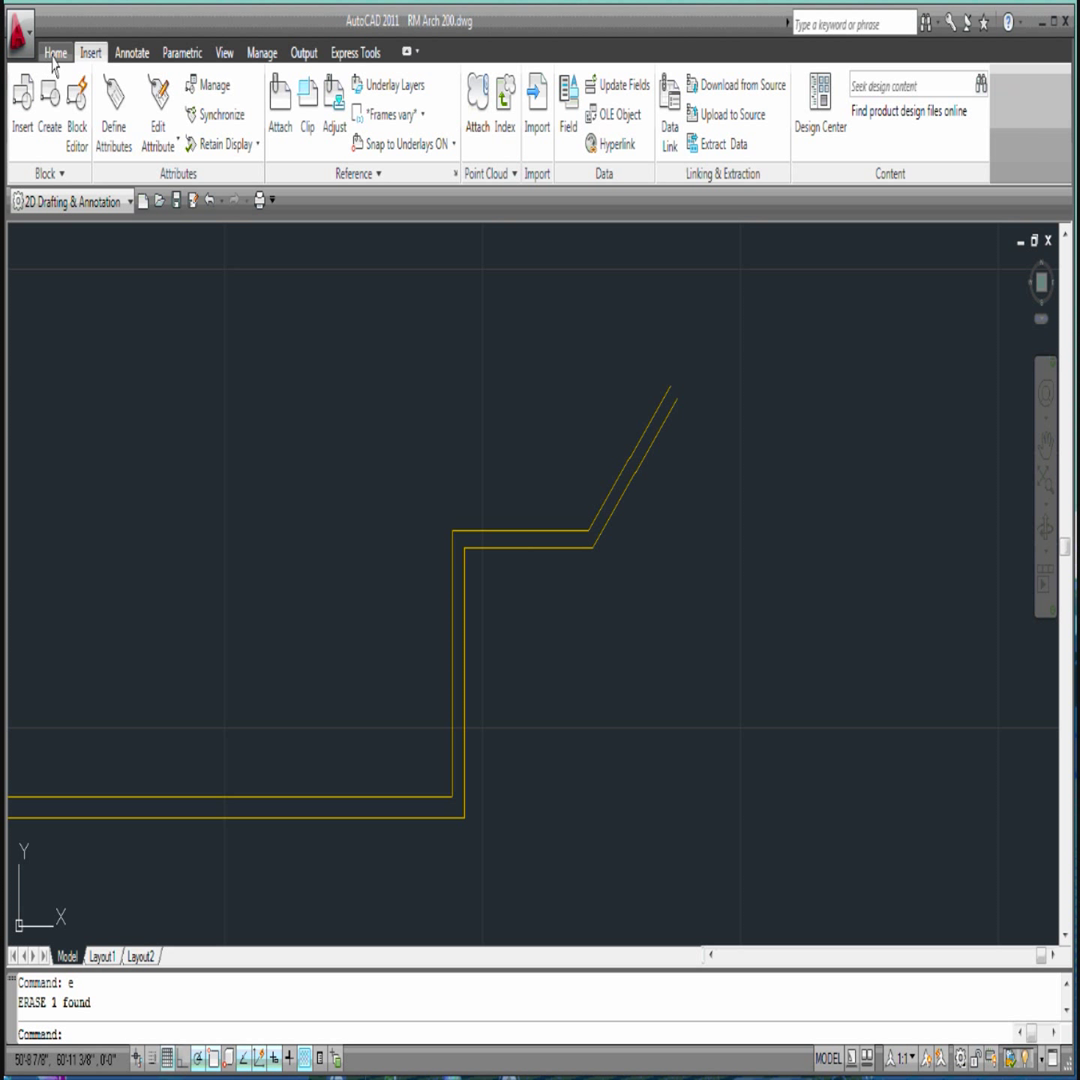
Make Door the current layer
left_click(56, 60)
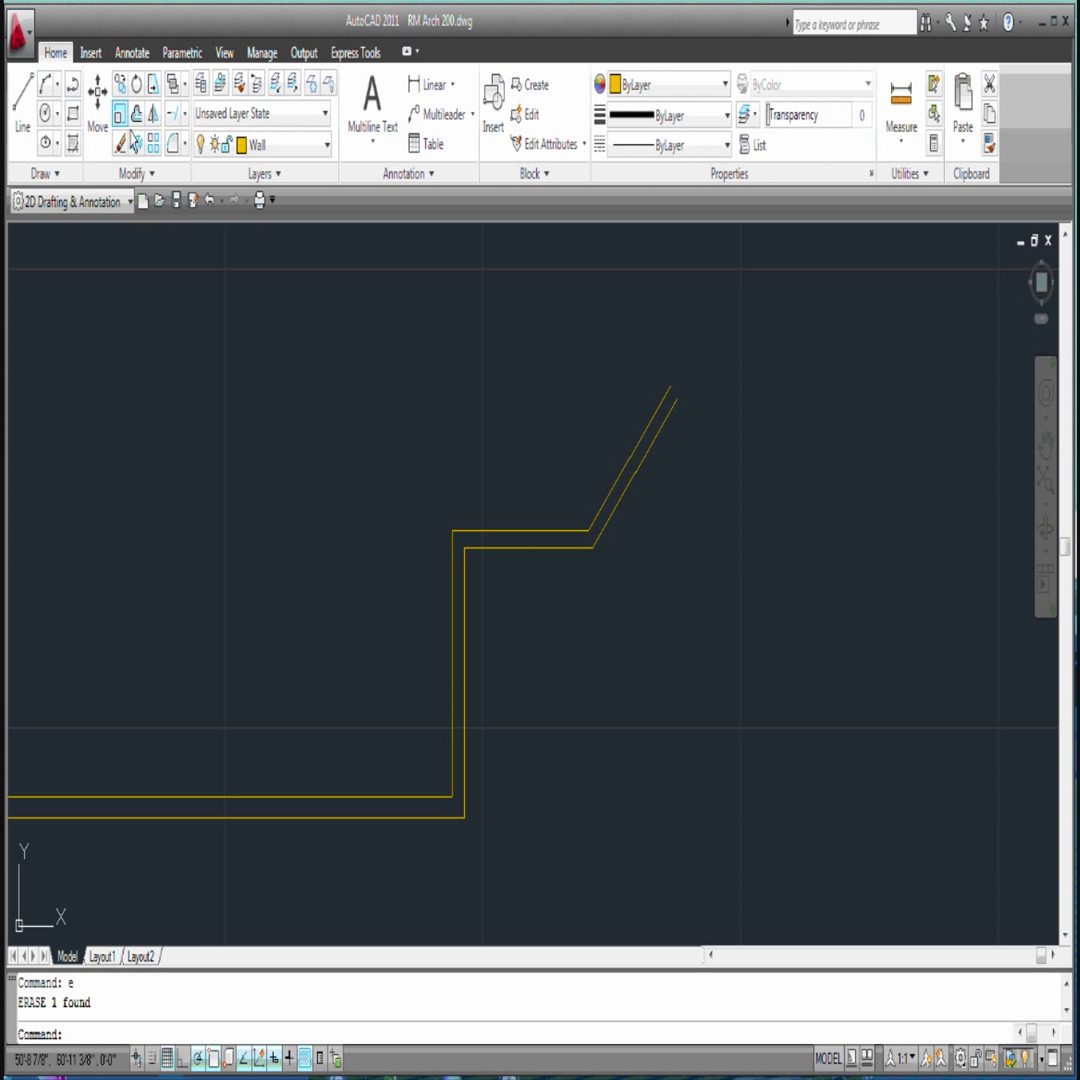
left_click(293, 157)
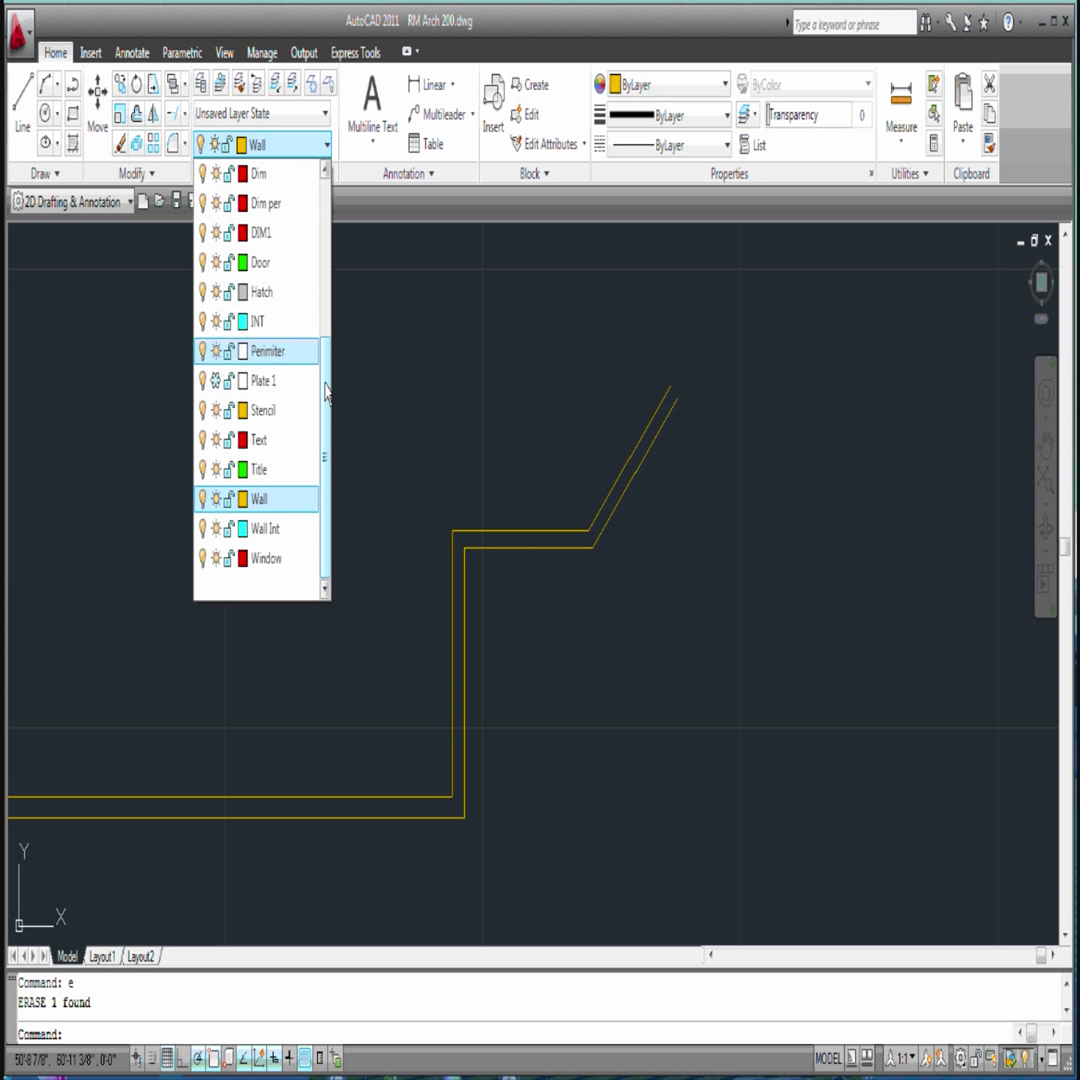
left_click_drag(327, 388, 328, 352)
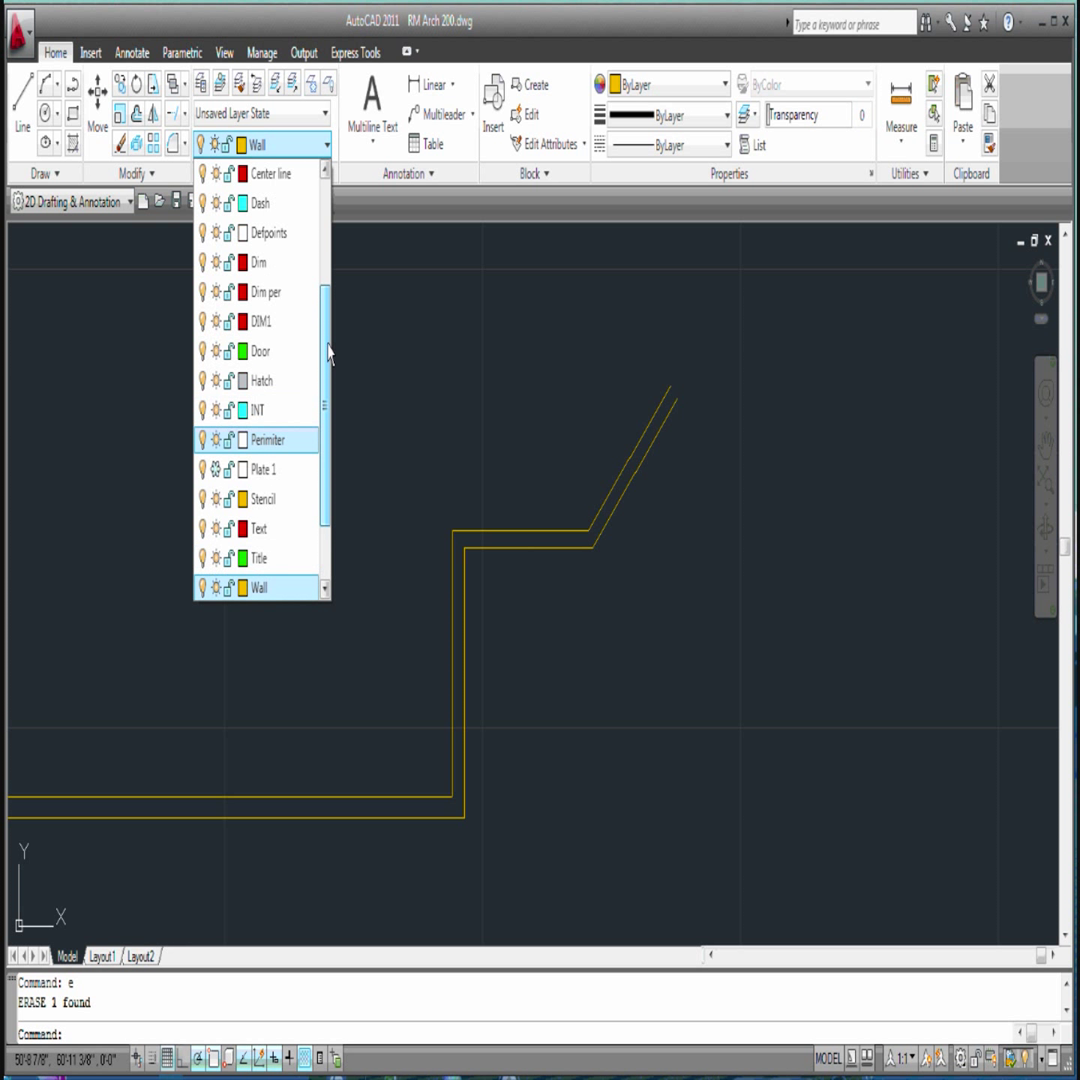
left_click(268, 352)
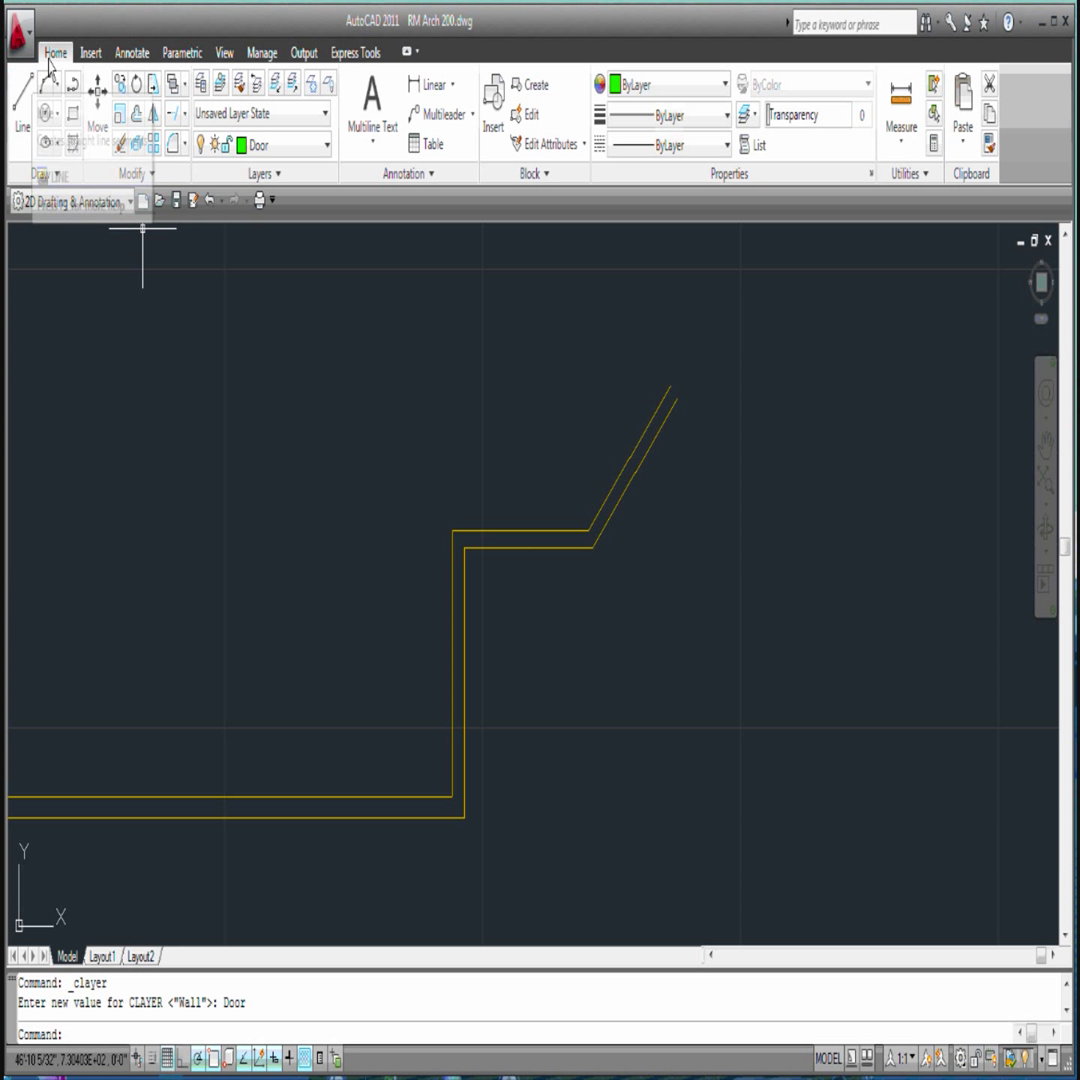
Begin inserting the 2668R door block from the BLOCKS folder, with a fixed scale of 1 instead of specifying it on screen
left_click(90, 53)
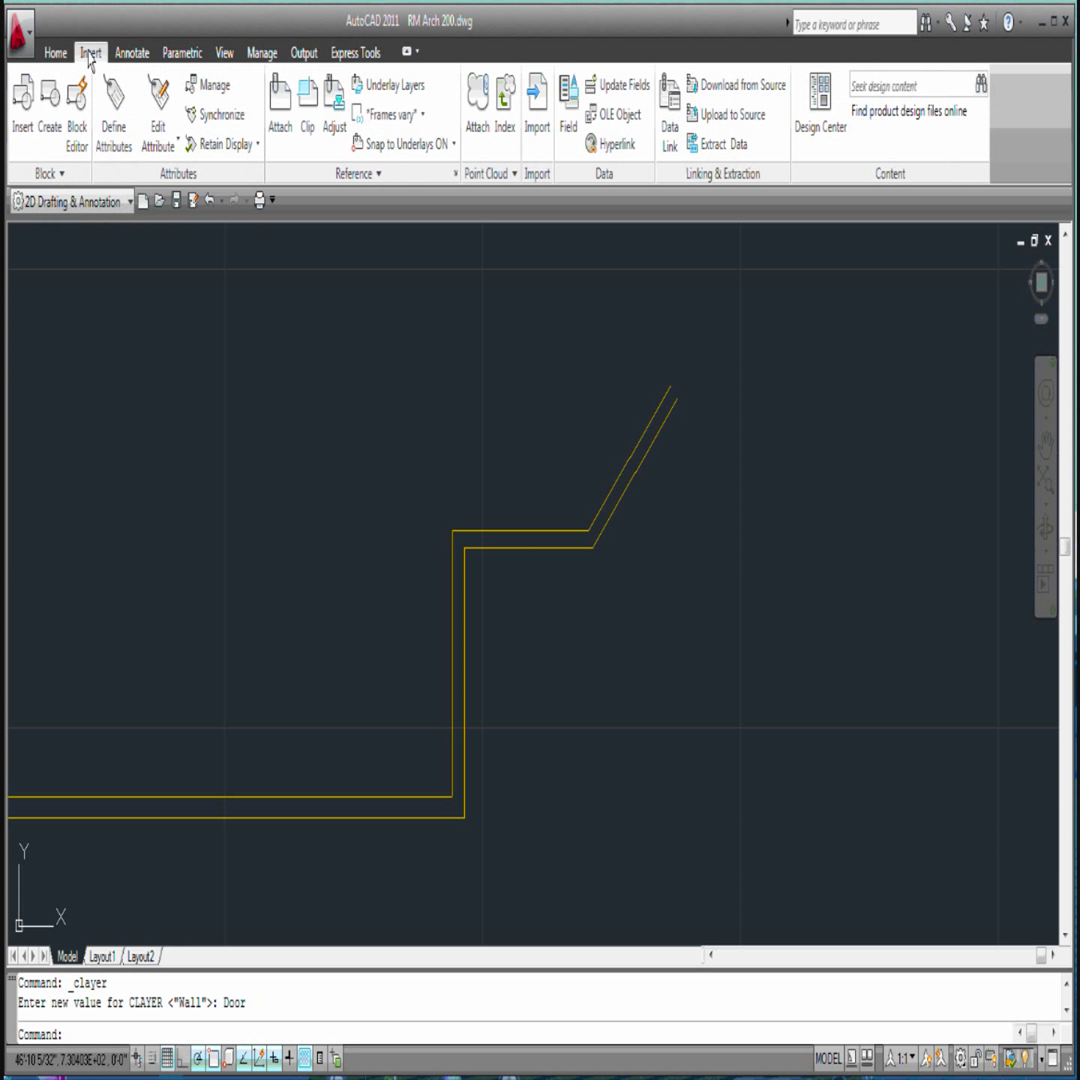
left_click(22, 118)
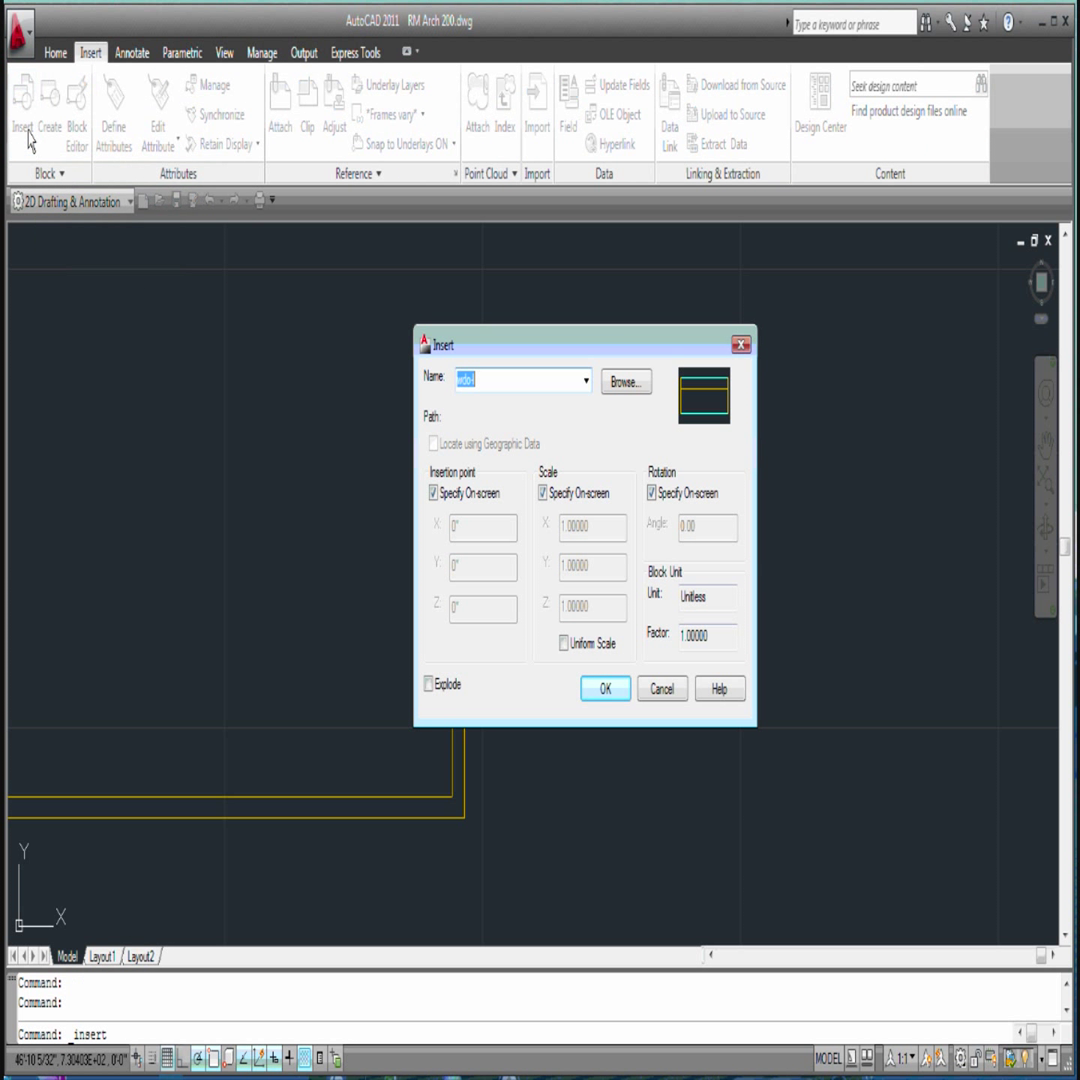
left_click(624, 382)
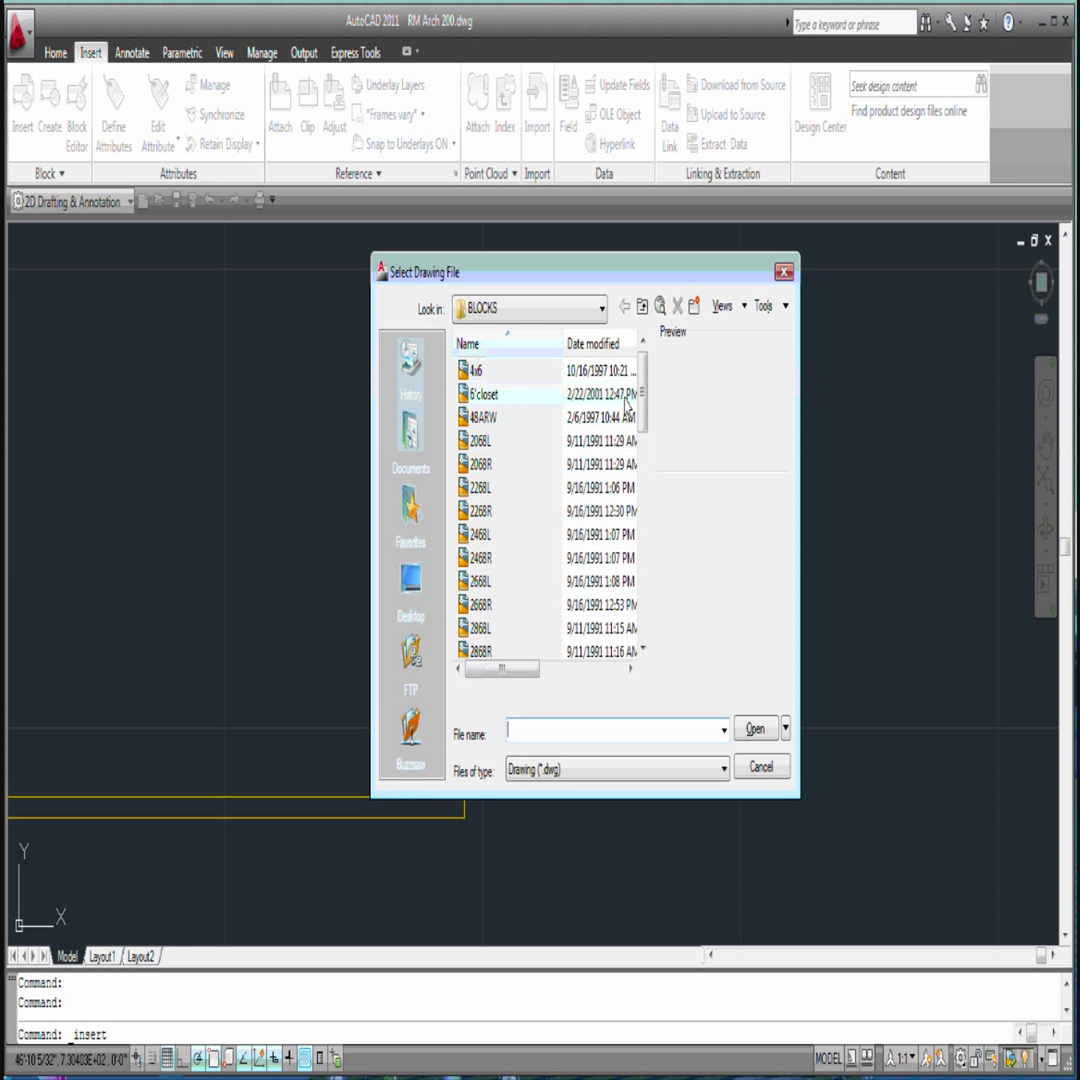
mouse_move(641, 392)
left_mouse_down()
mouse_move(640, 444)
mouse_move(640, 418)
left_mouse_up()
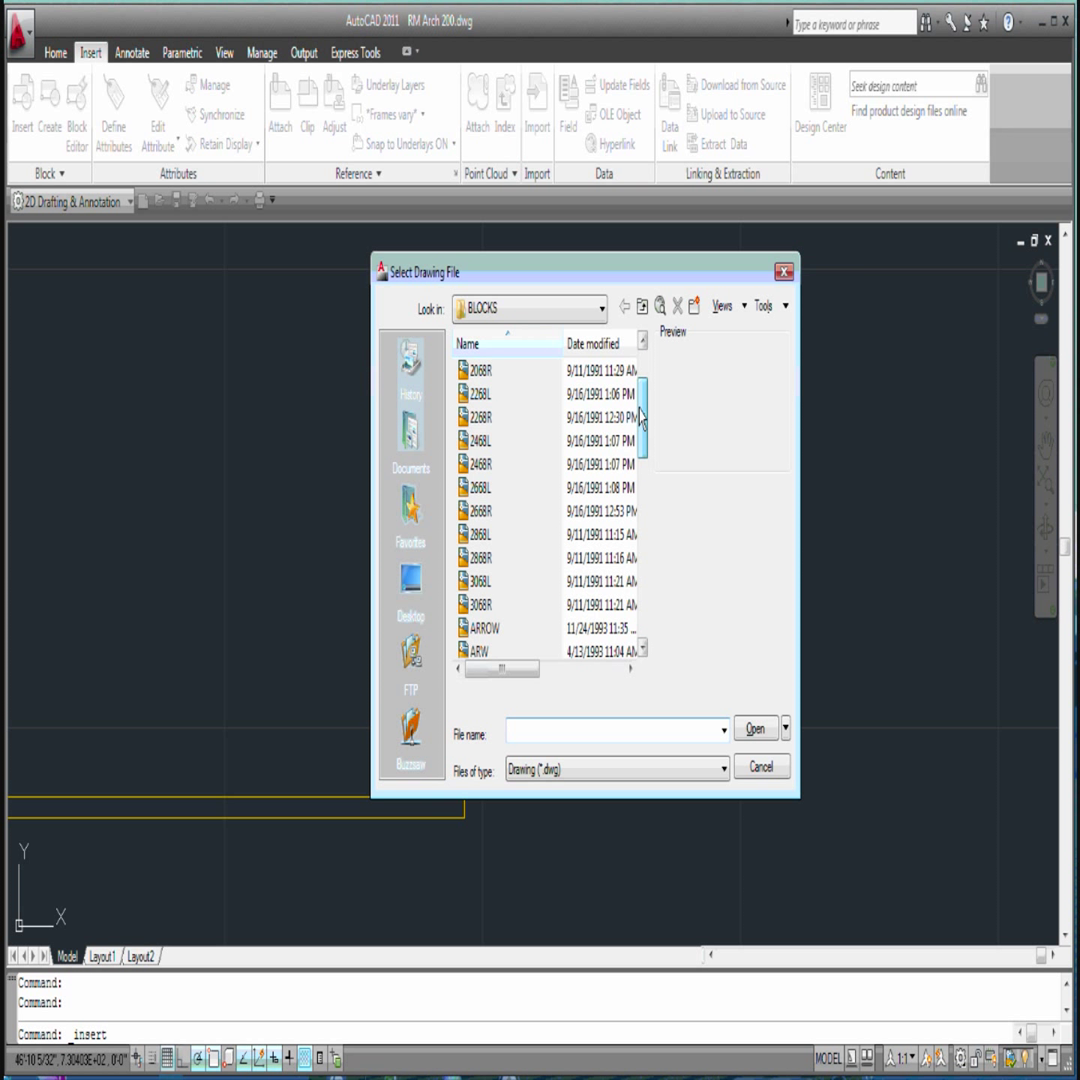
left_click(497, 514)
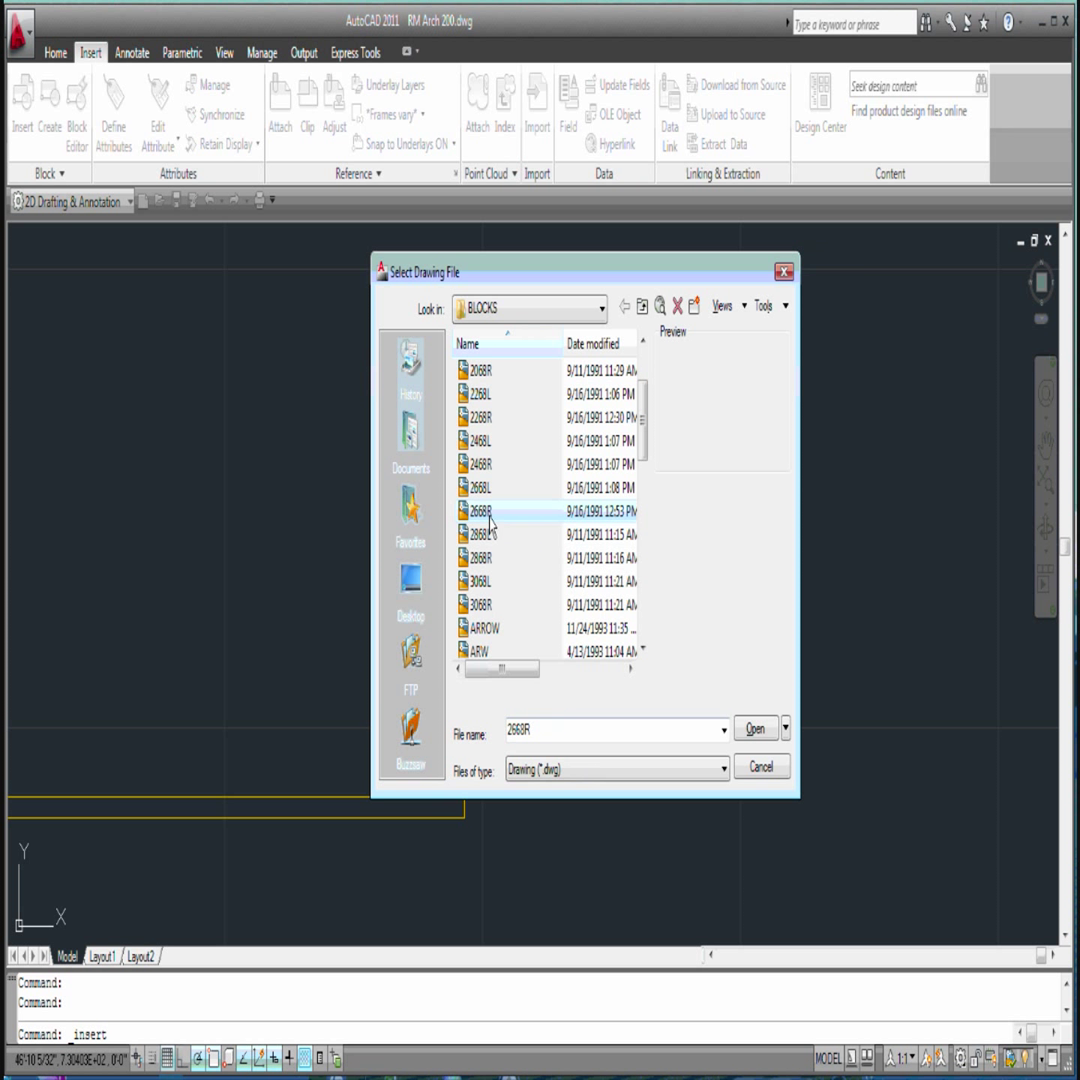
left_click(752, 731)
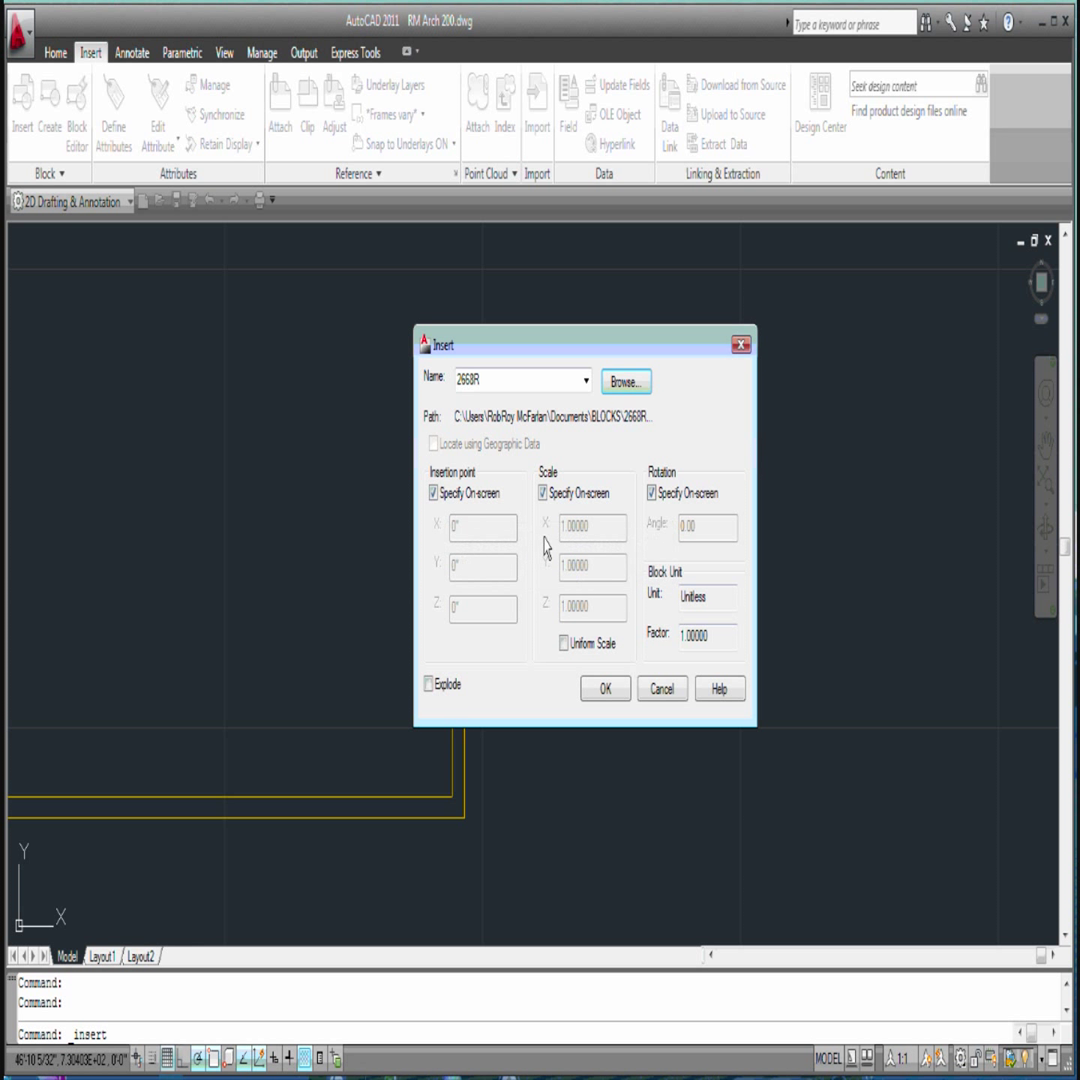
left_click(543, 493)
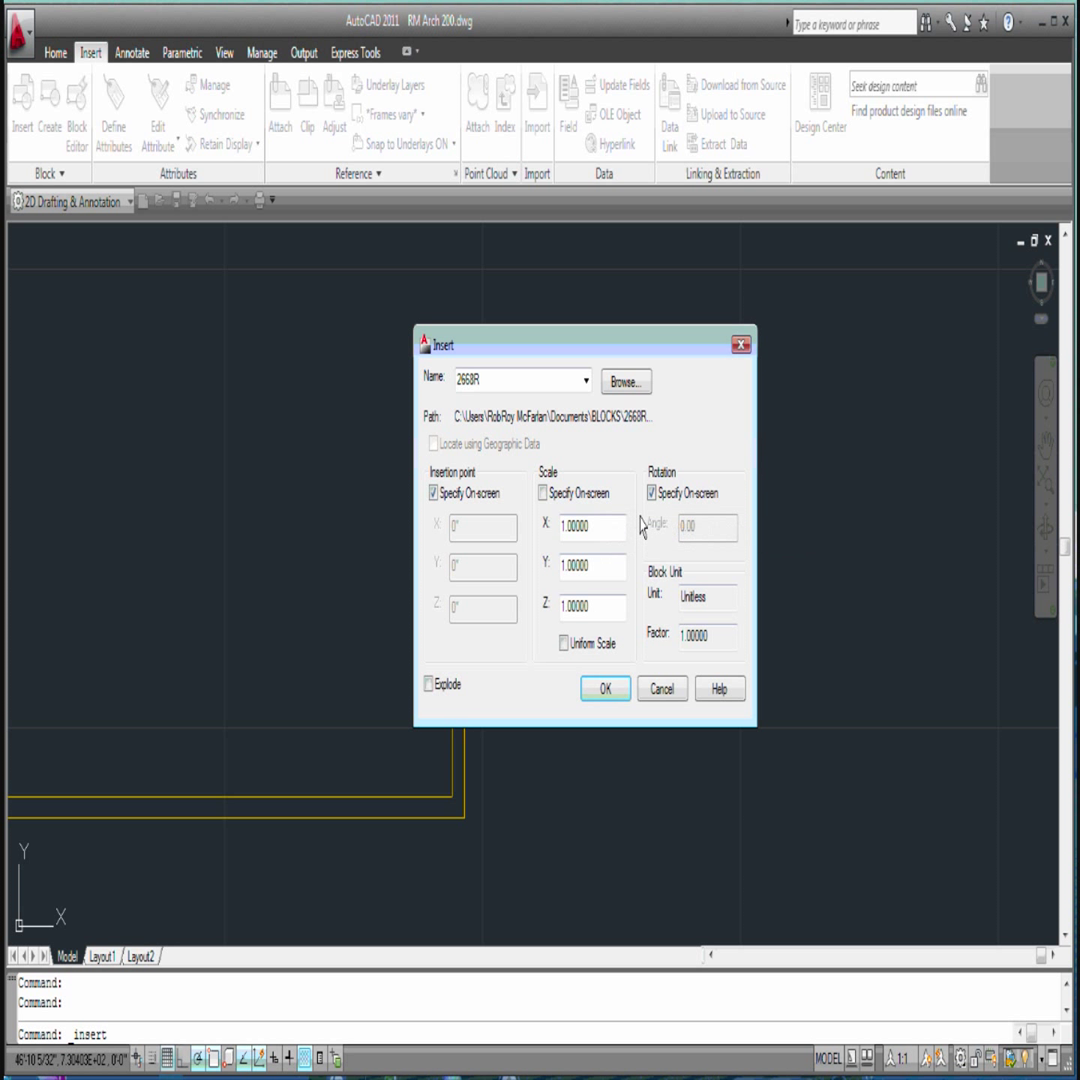
left_click(606, 690)
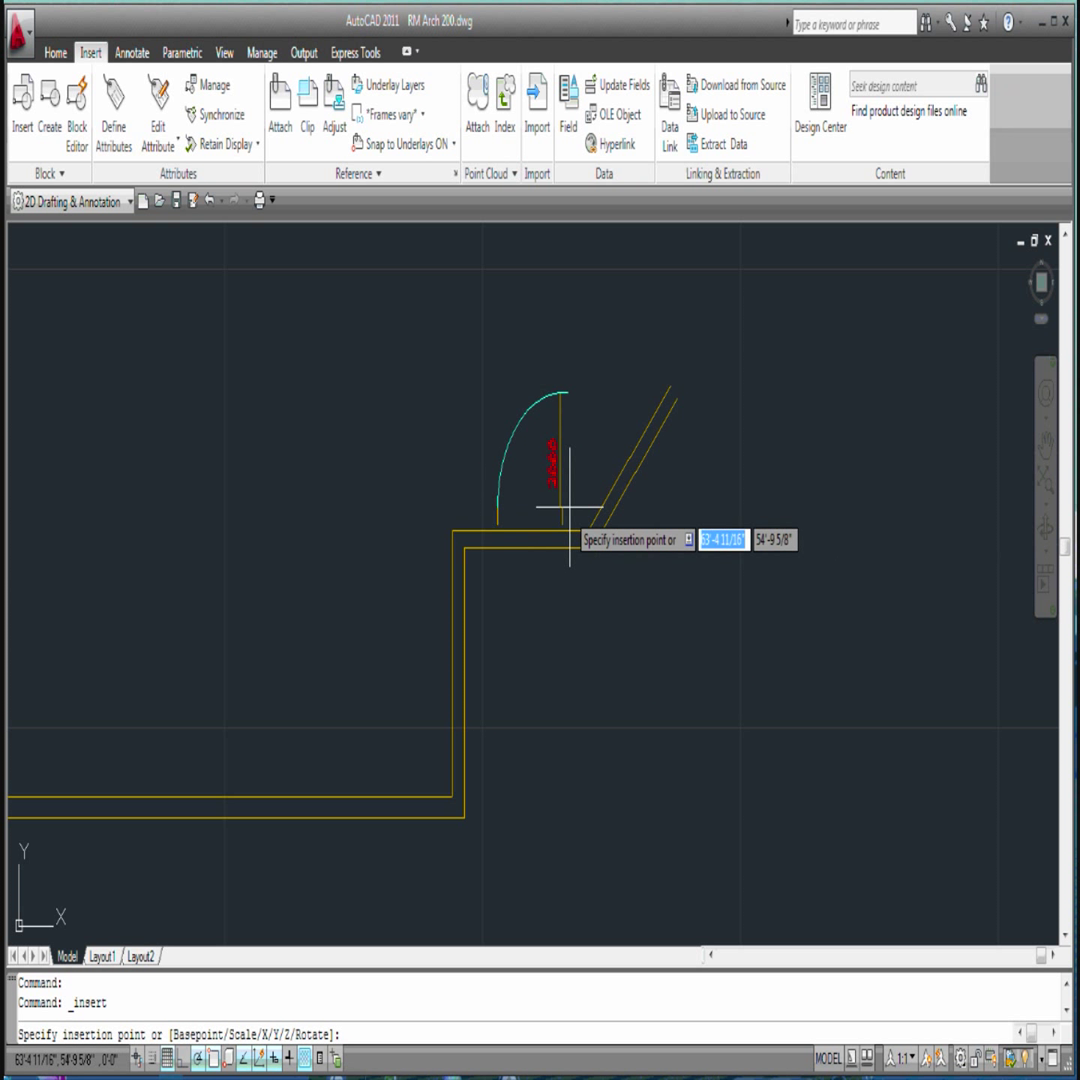
Place the 2668R door in the short horizontal wall, at its upper corner with the angled wall, with 0° rotation
scroll(569, 508, "up", 3)
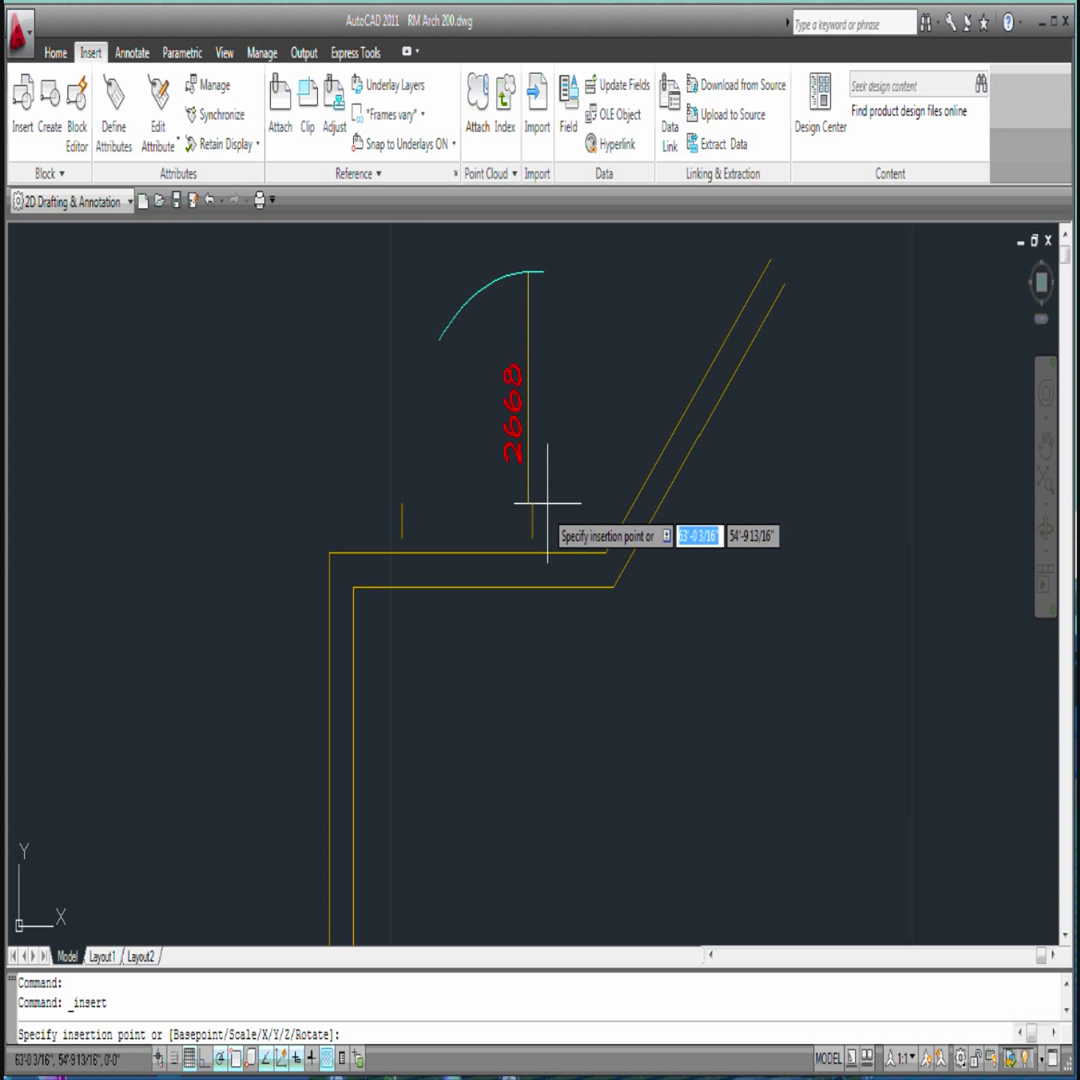
left_click(576, 554)
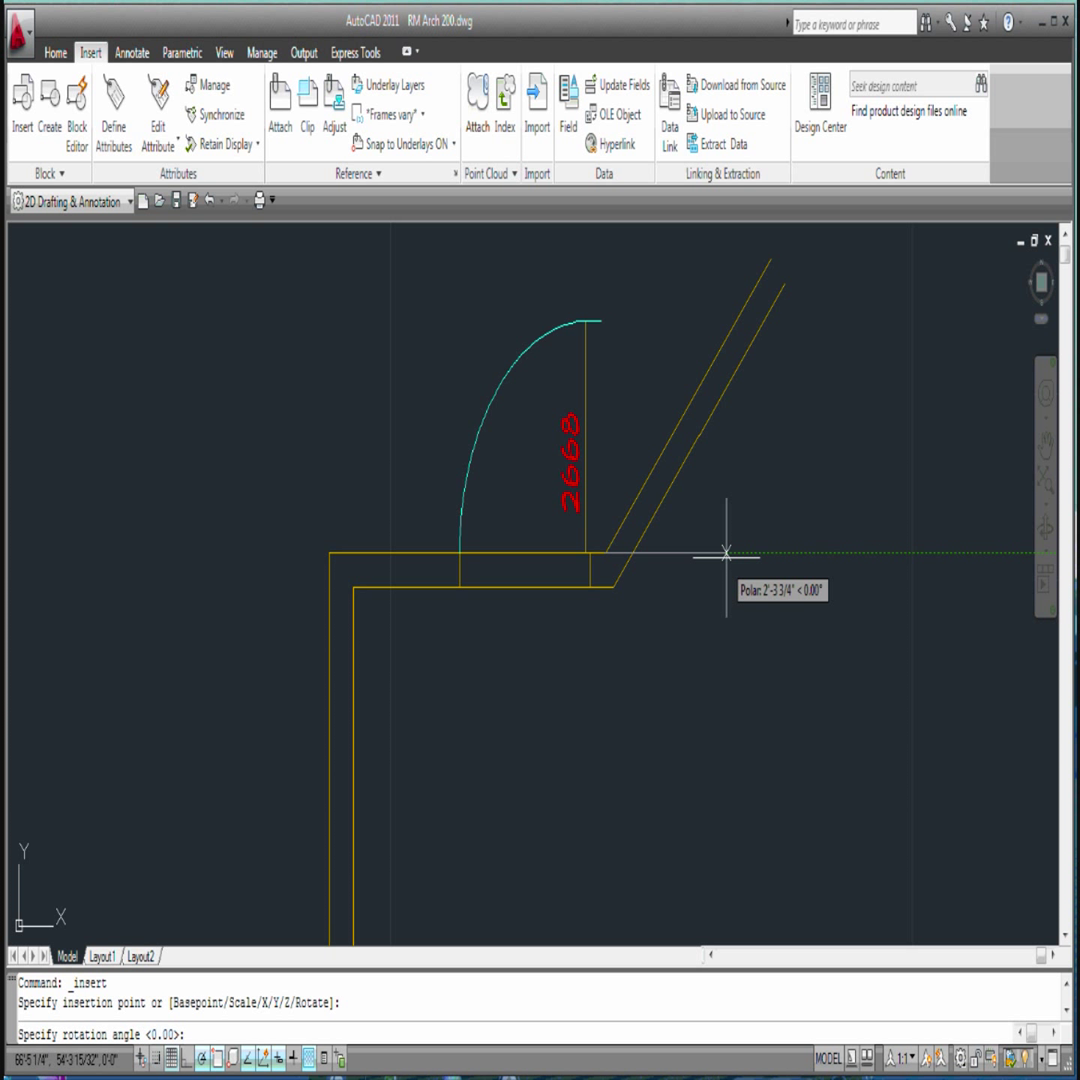
left_click(726, 553)
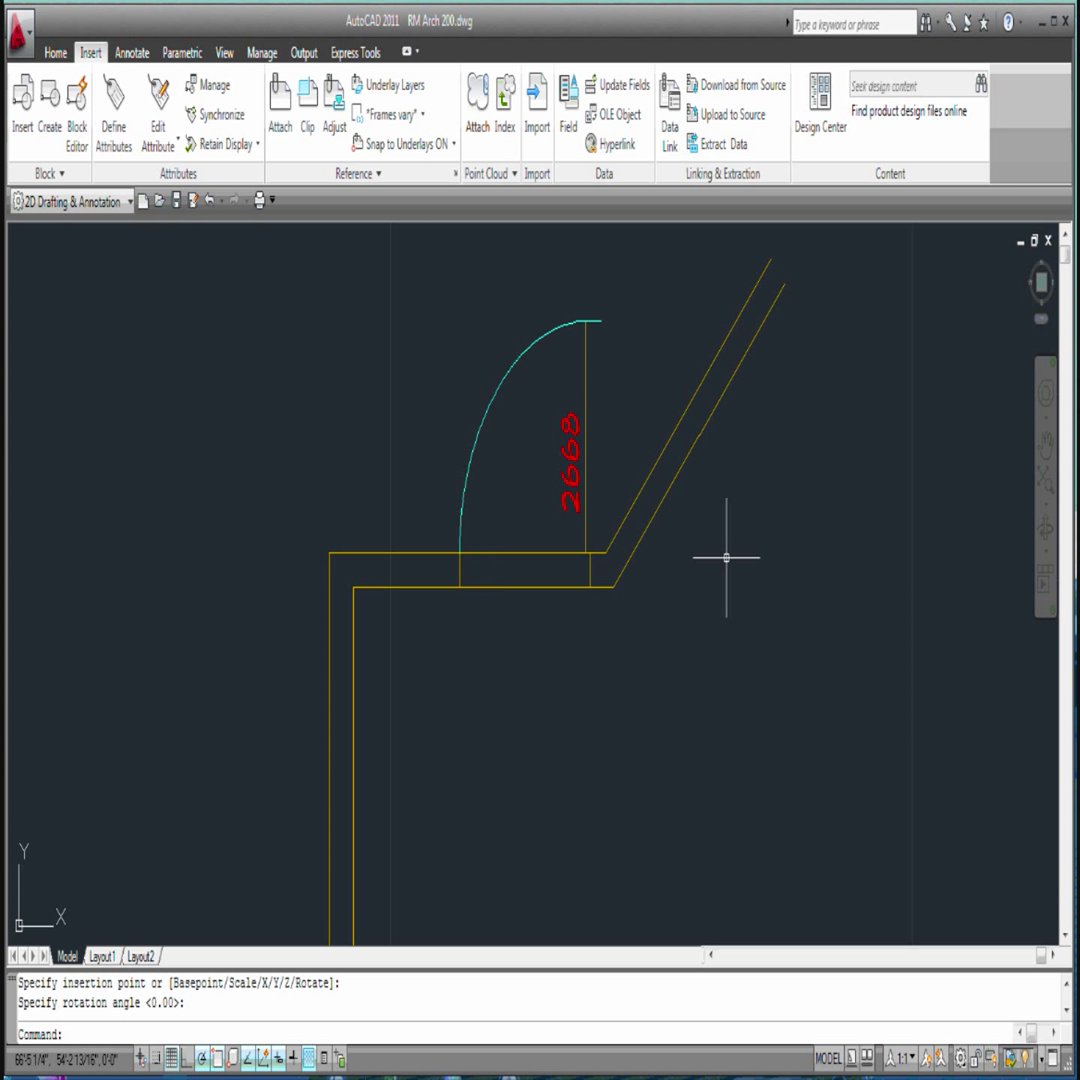
Begin inserting the 3068L door block from the BLOCKS folder, keeping the scale at 1
key("Return")
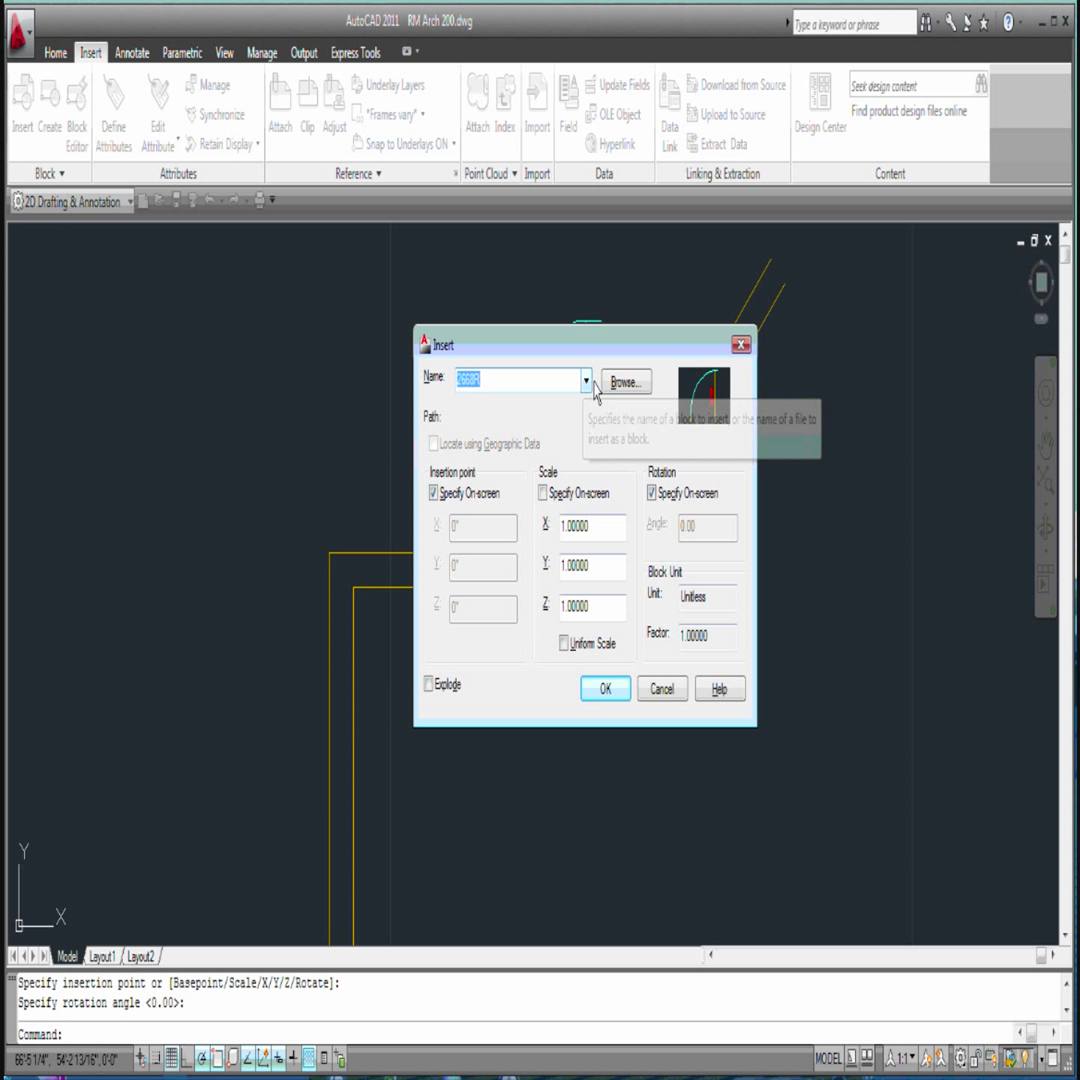
left_click(624, 382)
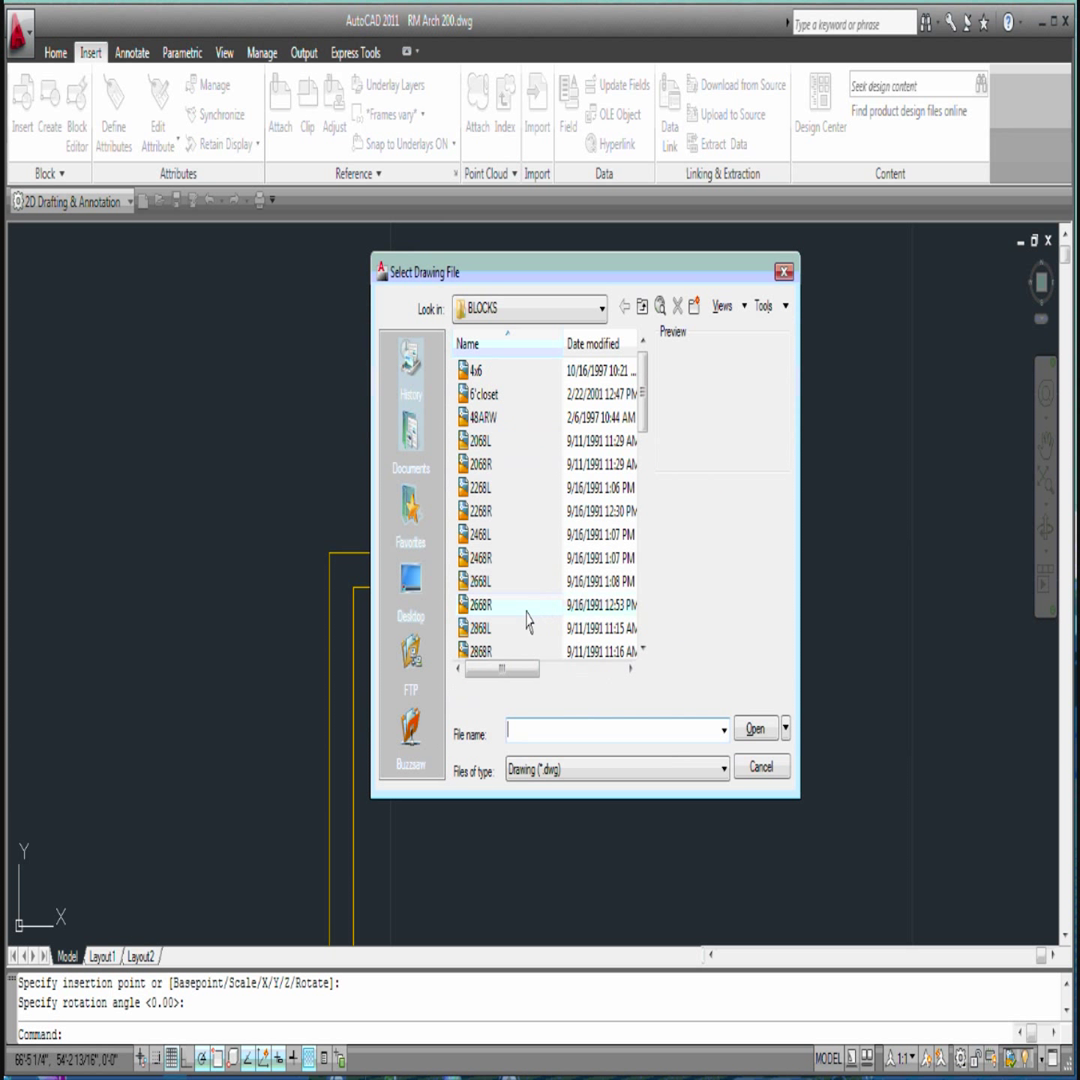
left_click_drag(643, 398, 643, 437)
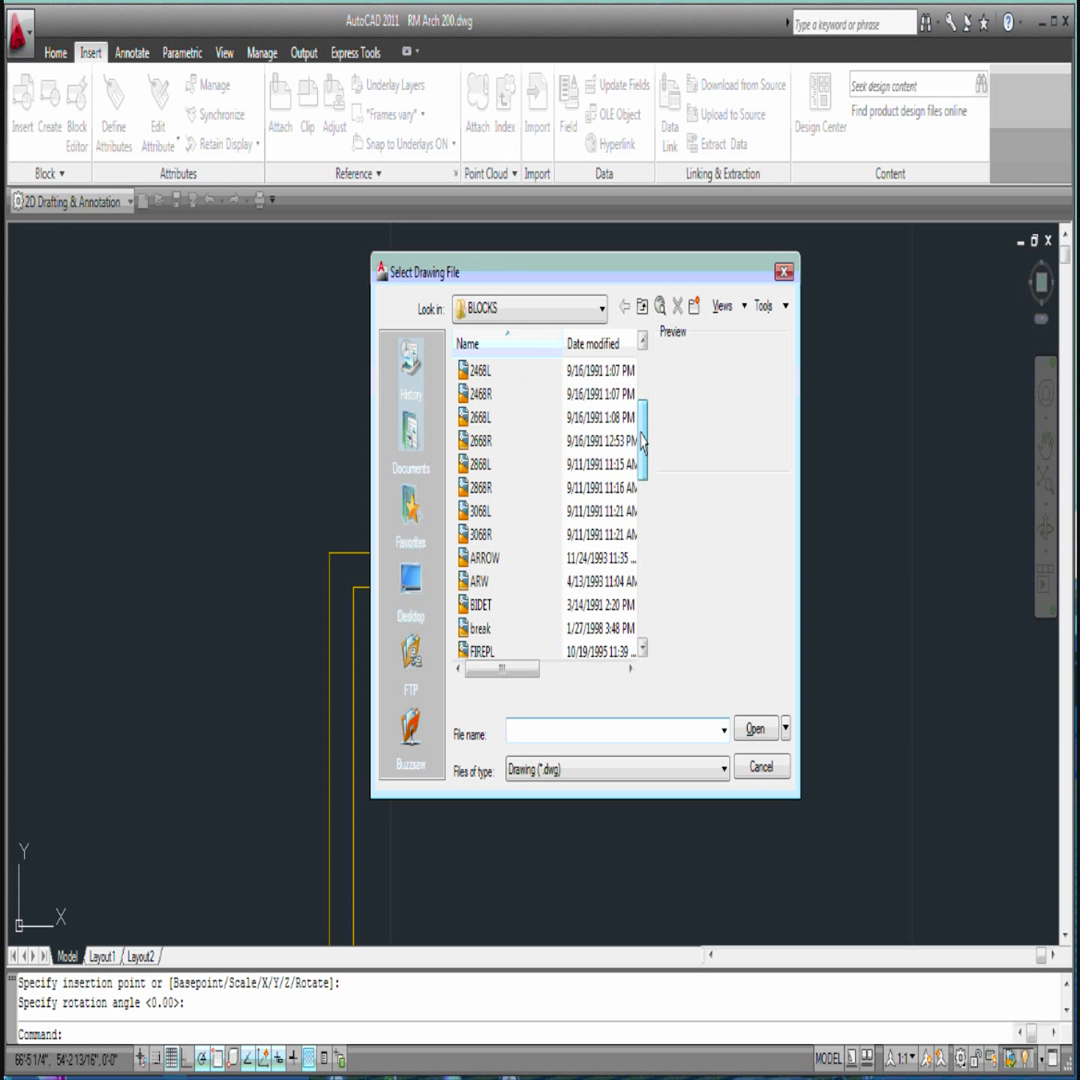
left_click(503, 513)
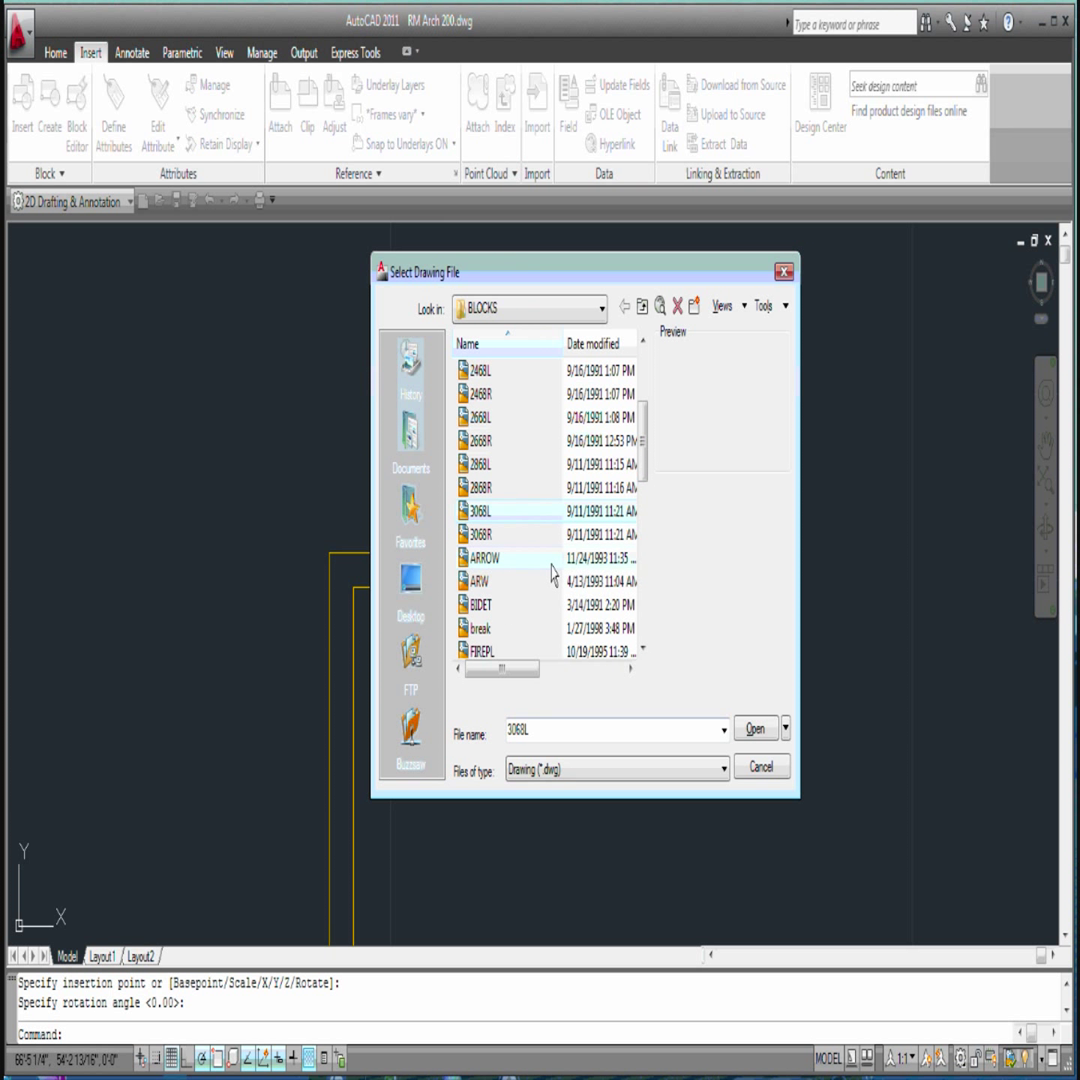
left_click(752, 729)
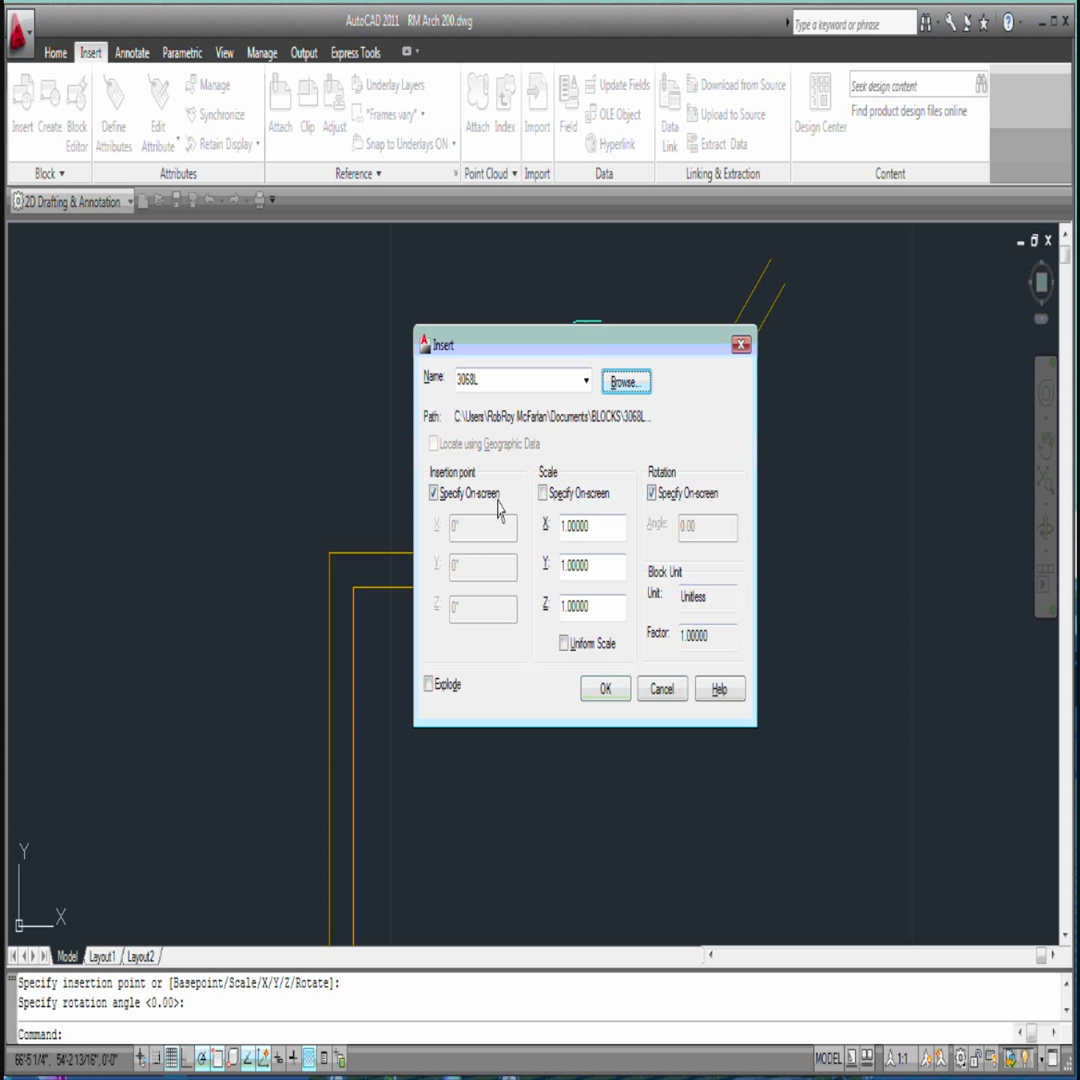
left_click(615, 689)
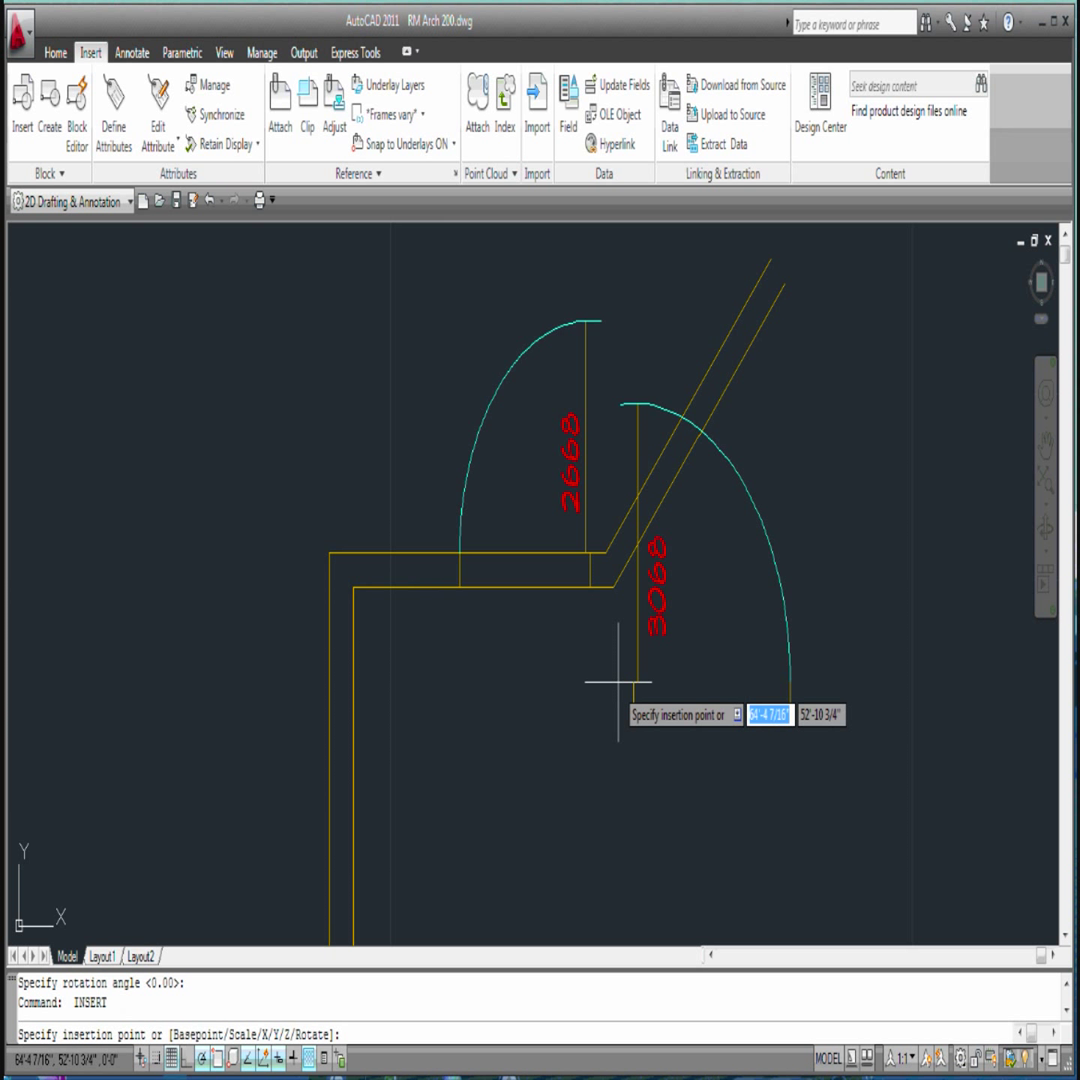
Place the 3068L door at the inside corner where the long horizontal wall meets the vertical wall, rotated 90°
scroll(620, 640, "down", 2)
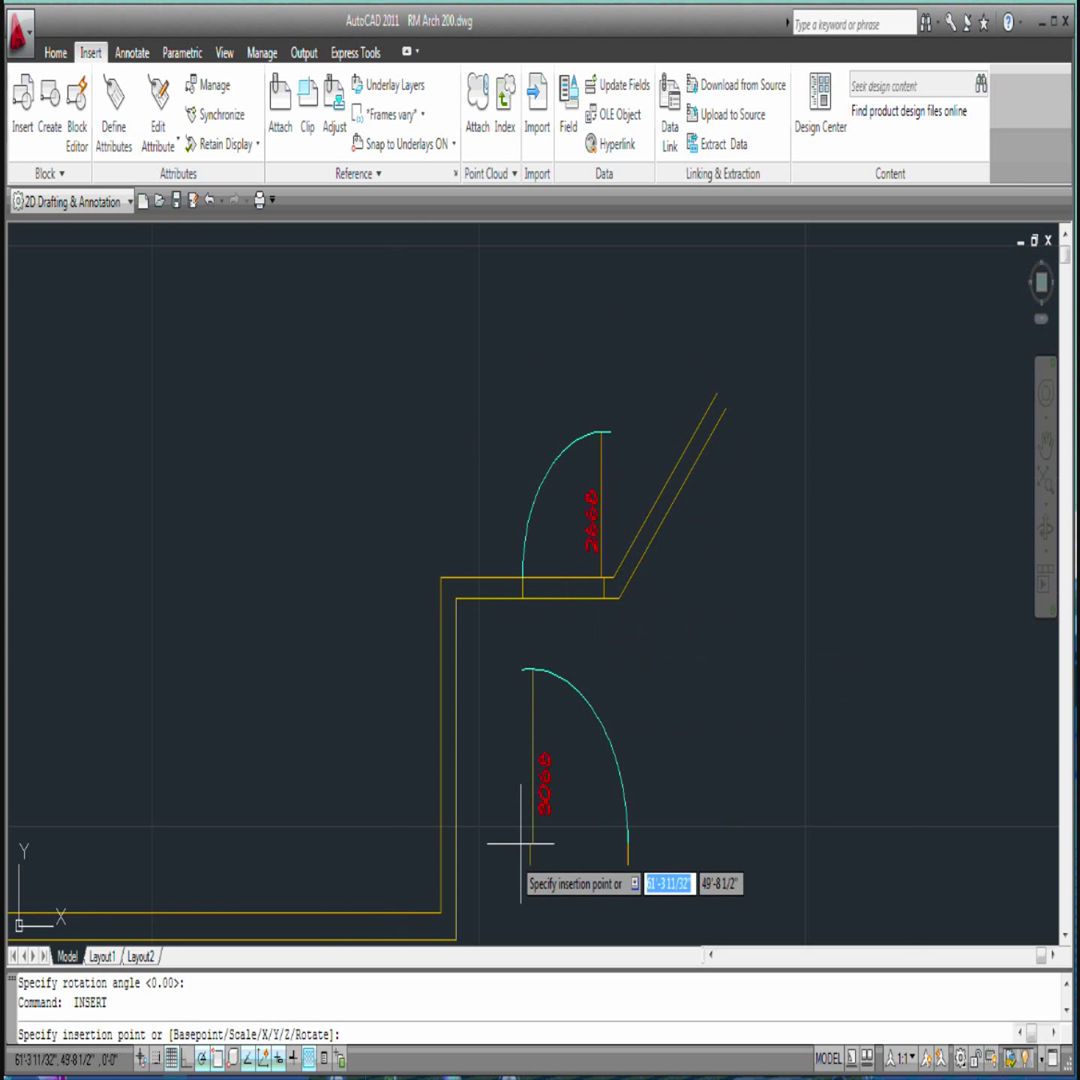
scroll(428, 940, "up", 4)
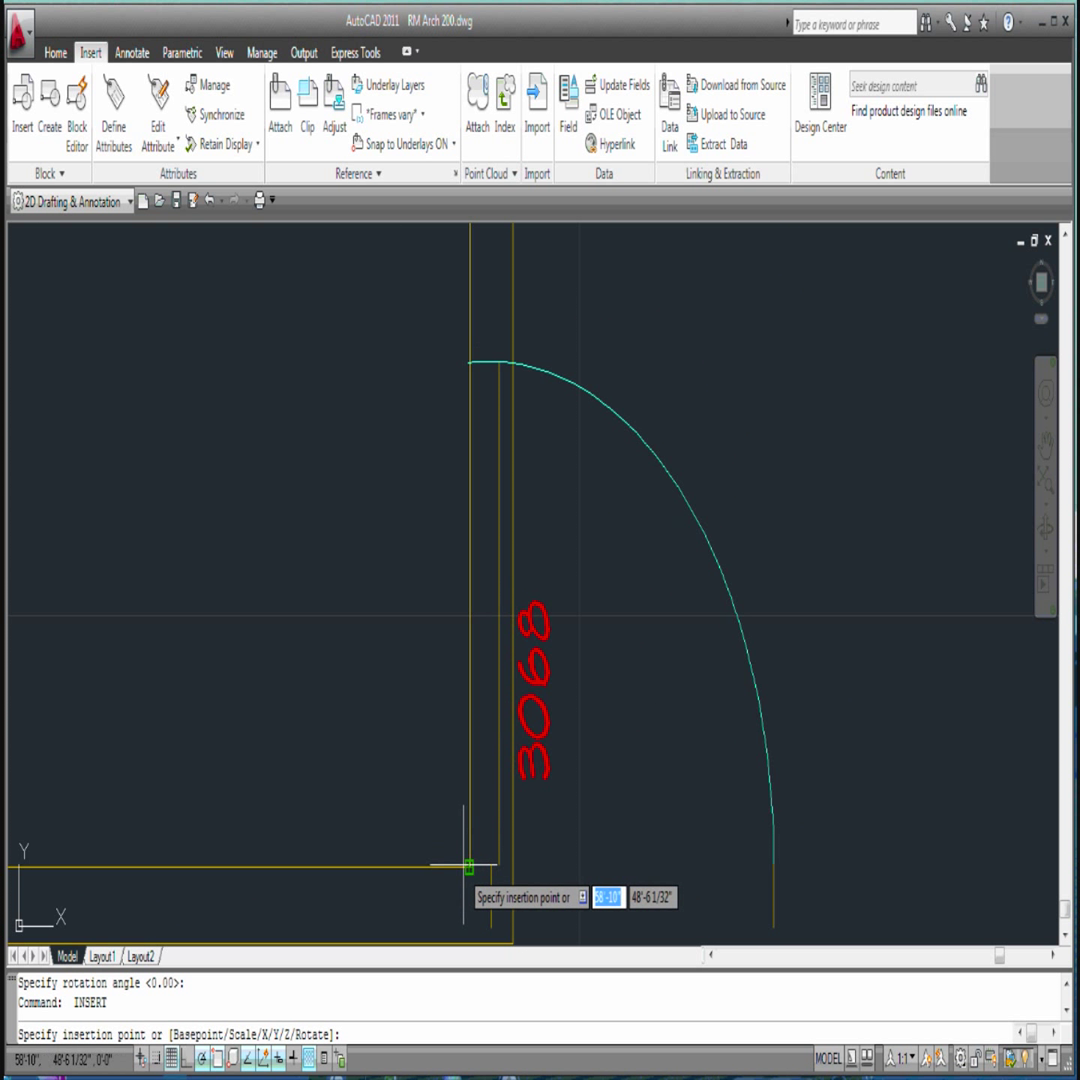
left_click(468, 866)
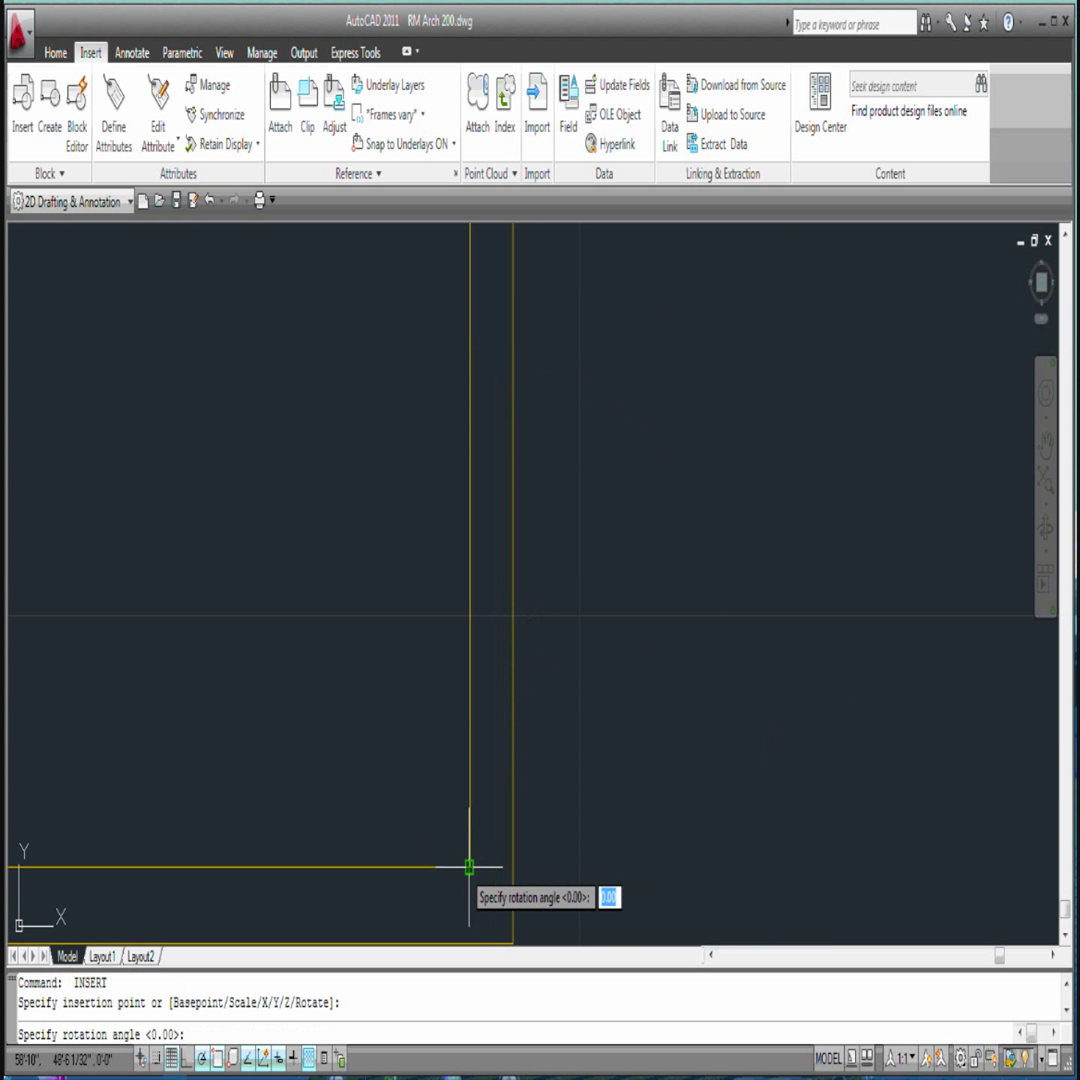
left_click(470, 483)
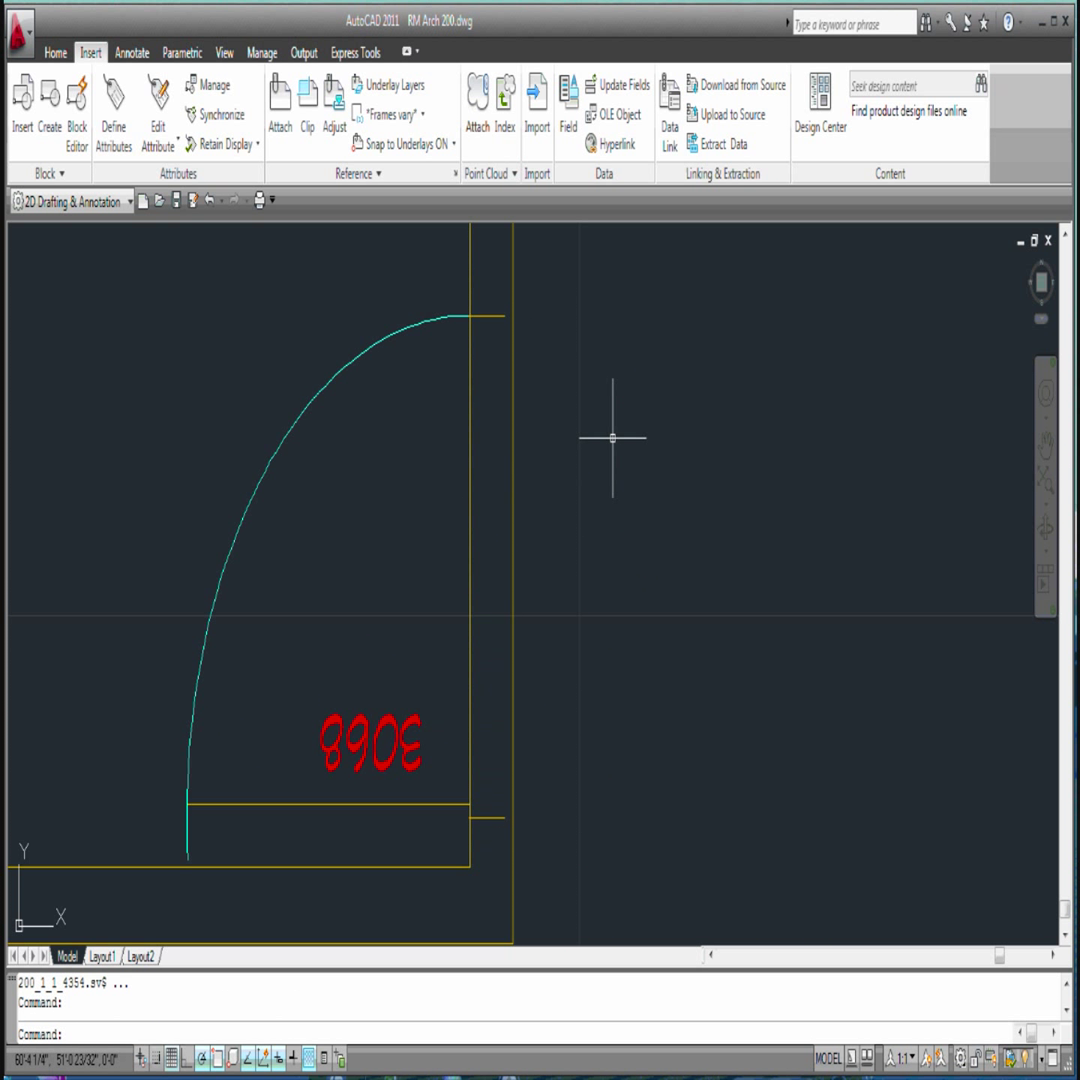
Examine how the jamb lines of the two inserted doors fit across the wall thickness
scroll(612, 437, "down", 5)
scroll(600, 388, "up", 2)
scroll(571, 797, "up", 3)
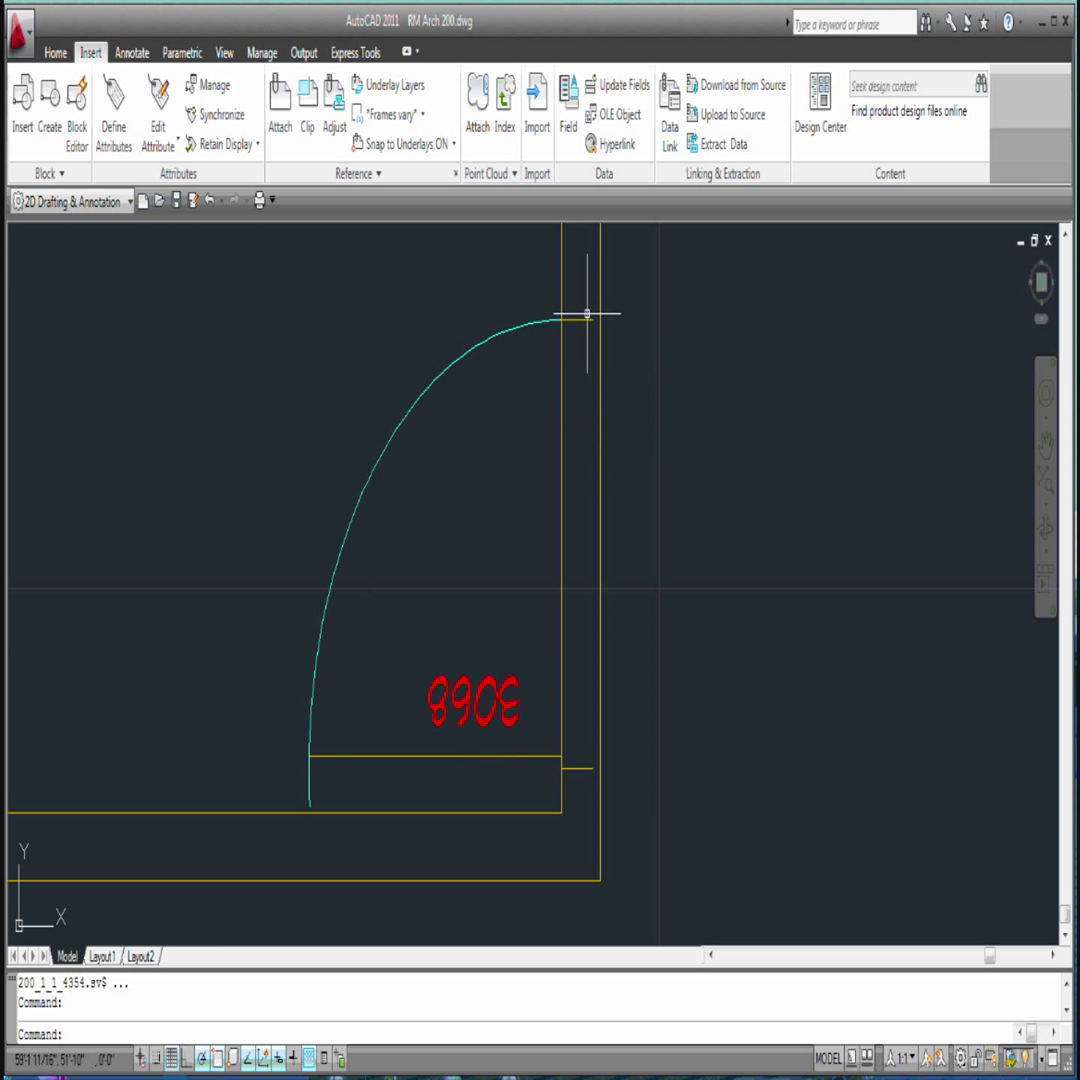
scroll(586, 550, "down", 3)
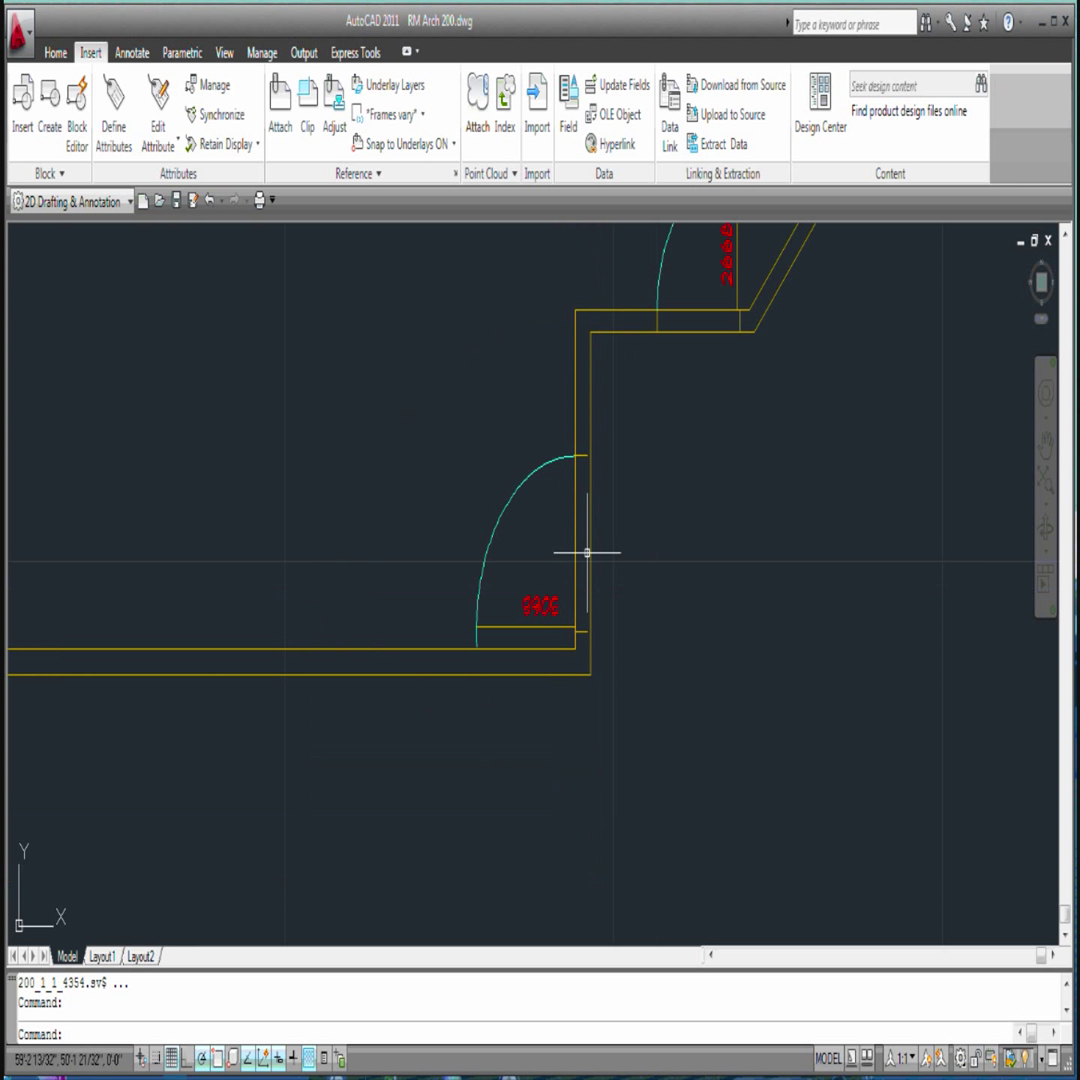
scroll(693, 287, "up", 3)
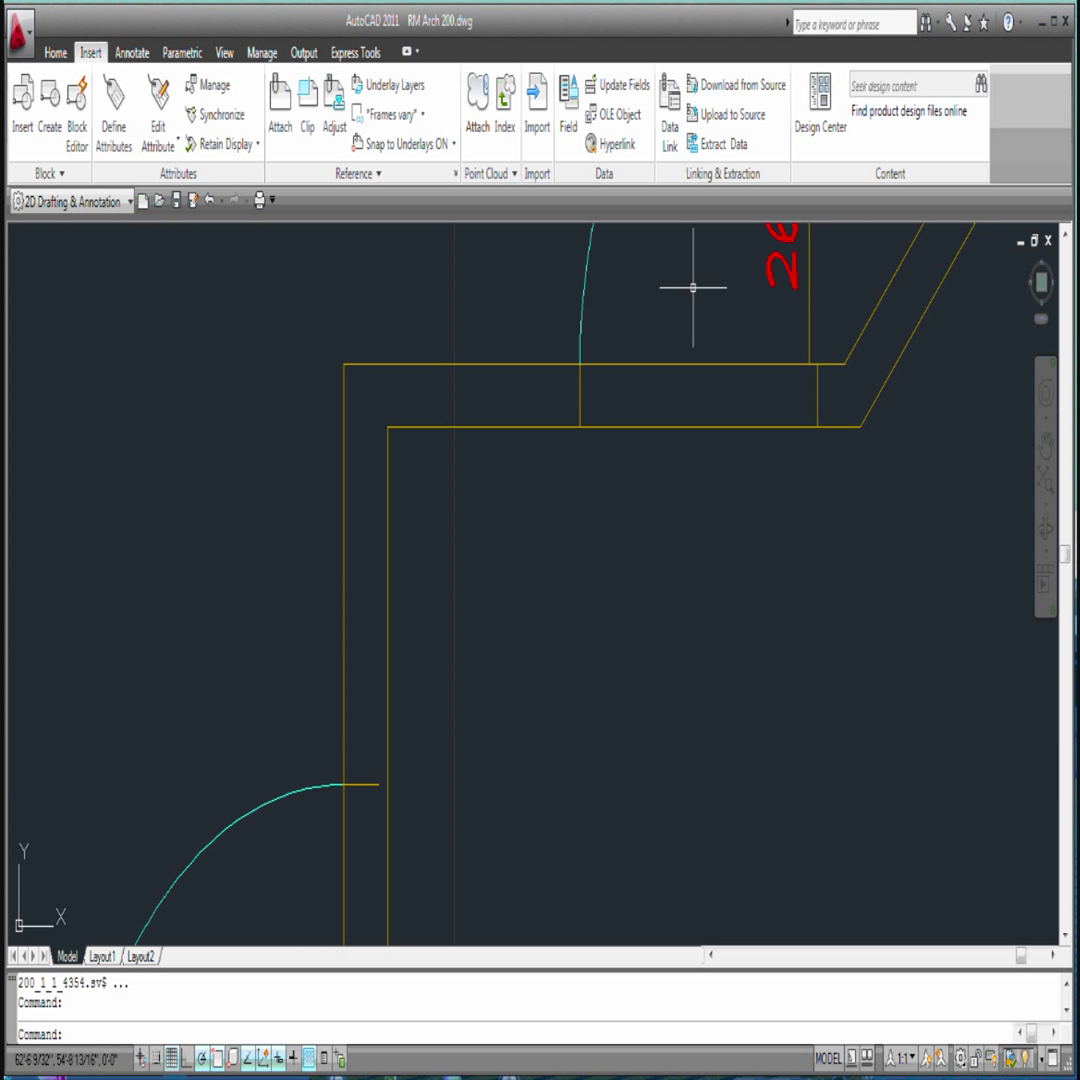
scroll(690, 295, "down", 3)
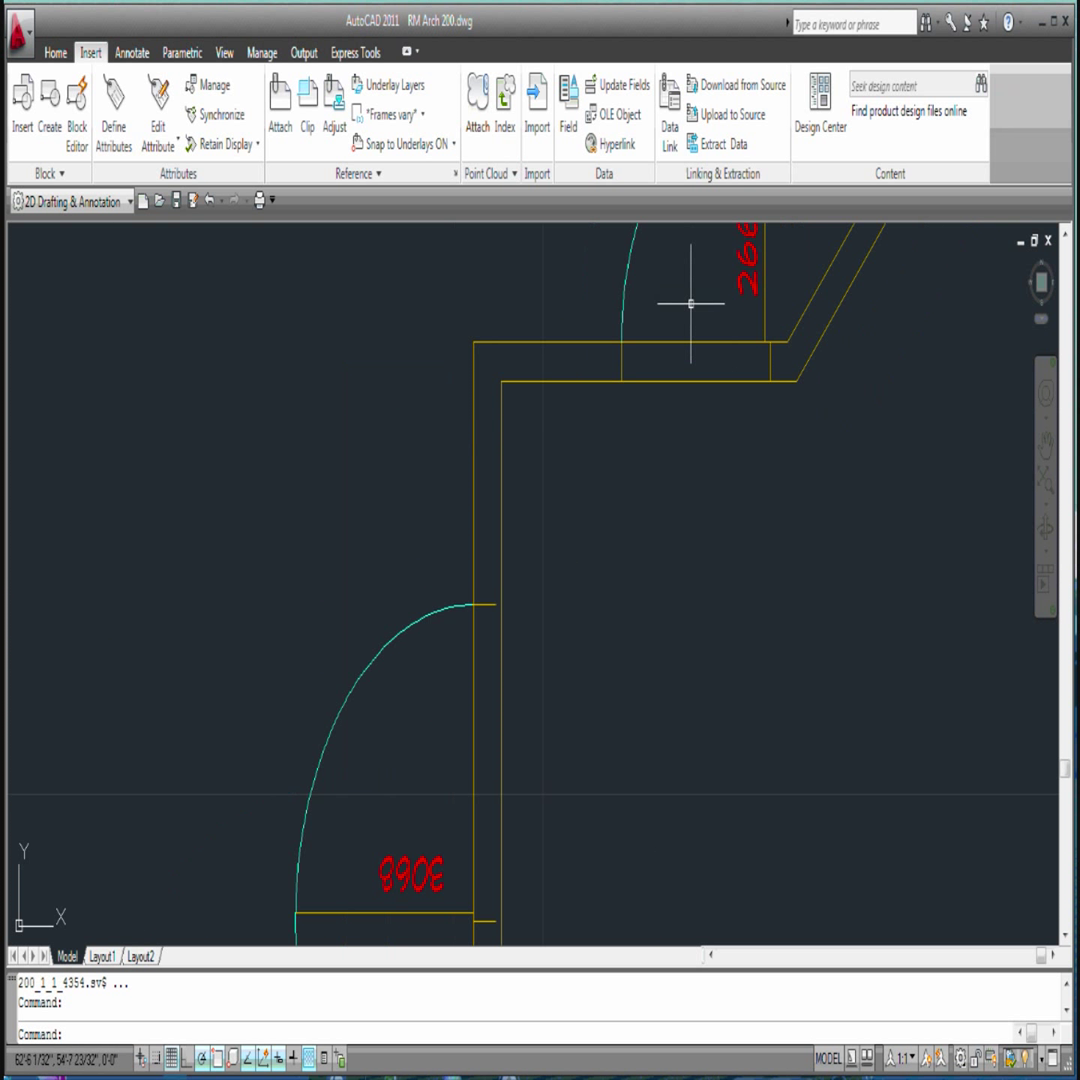
scroll(494, 268, "up", 4)
scroll(501, 320, "down", 3)
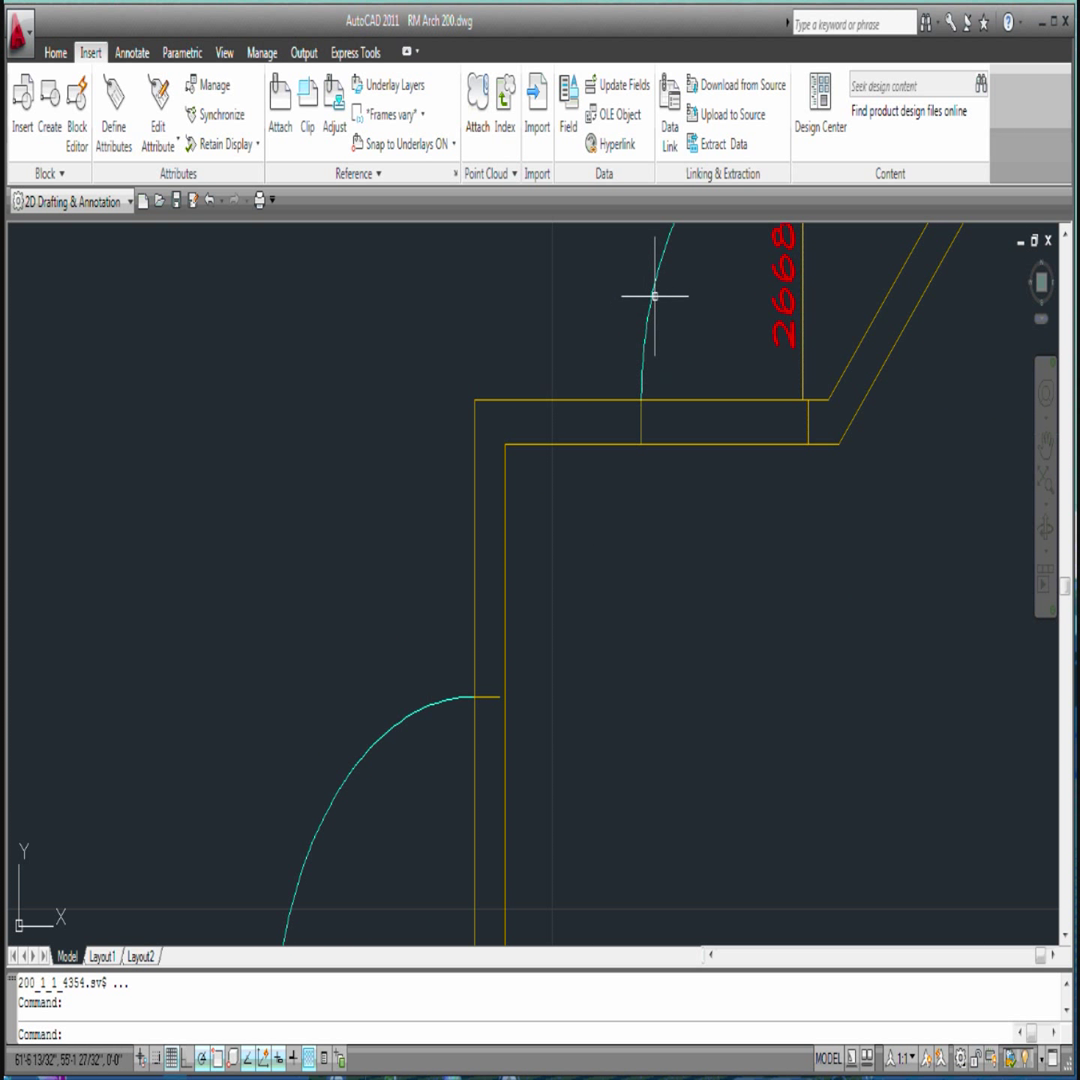
Erase the 2668R door from the short horizontal wall
left_click(655, 296)
left_click(648, 272)
right_click(648, 272)
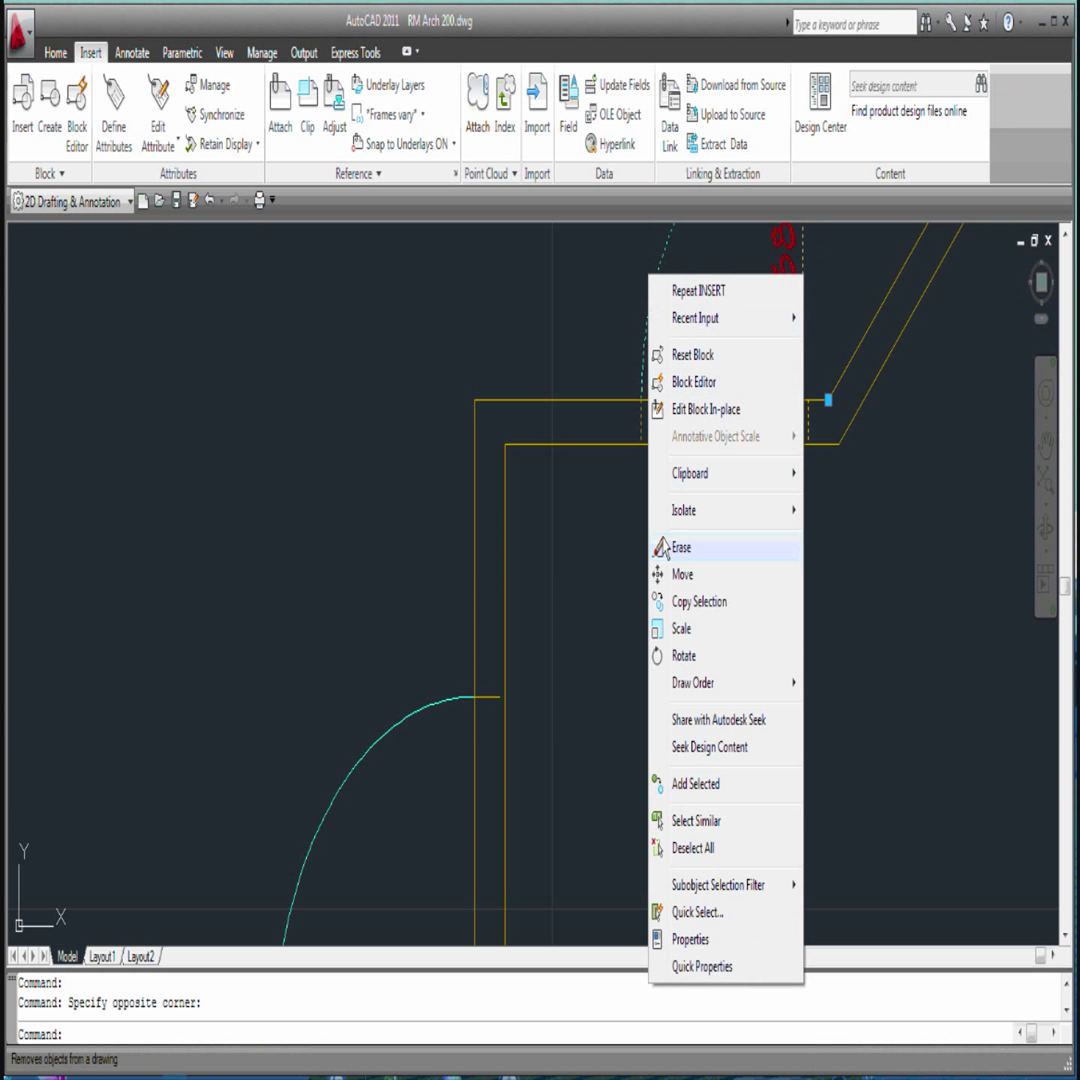
left_click(676, 548)
scroll(640, 550, "down", 2)
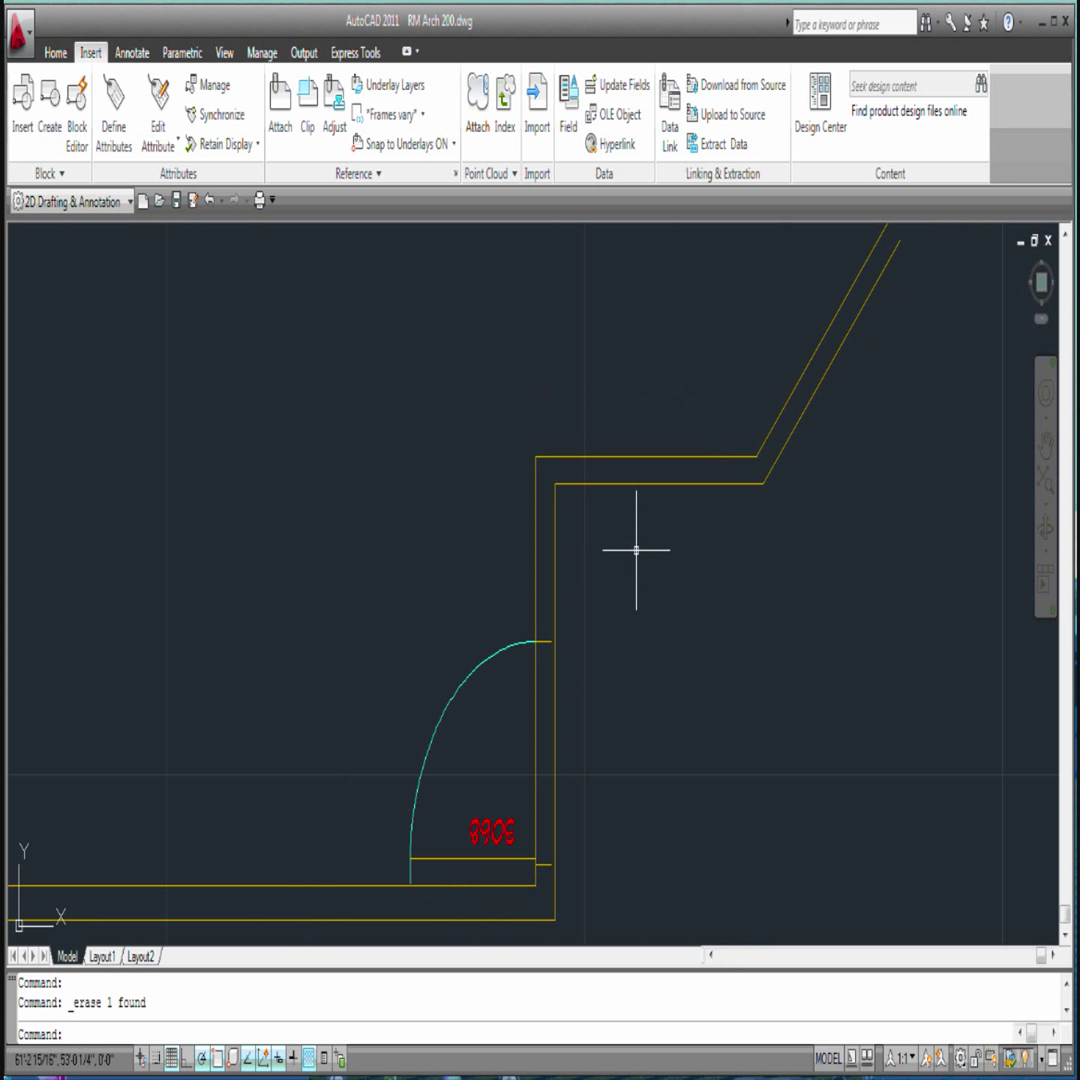
Insert the 2668R door block at the inside corner of the short horizontal wall, rotated 180° so it swings below the wall
left_click(21, 100)
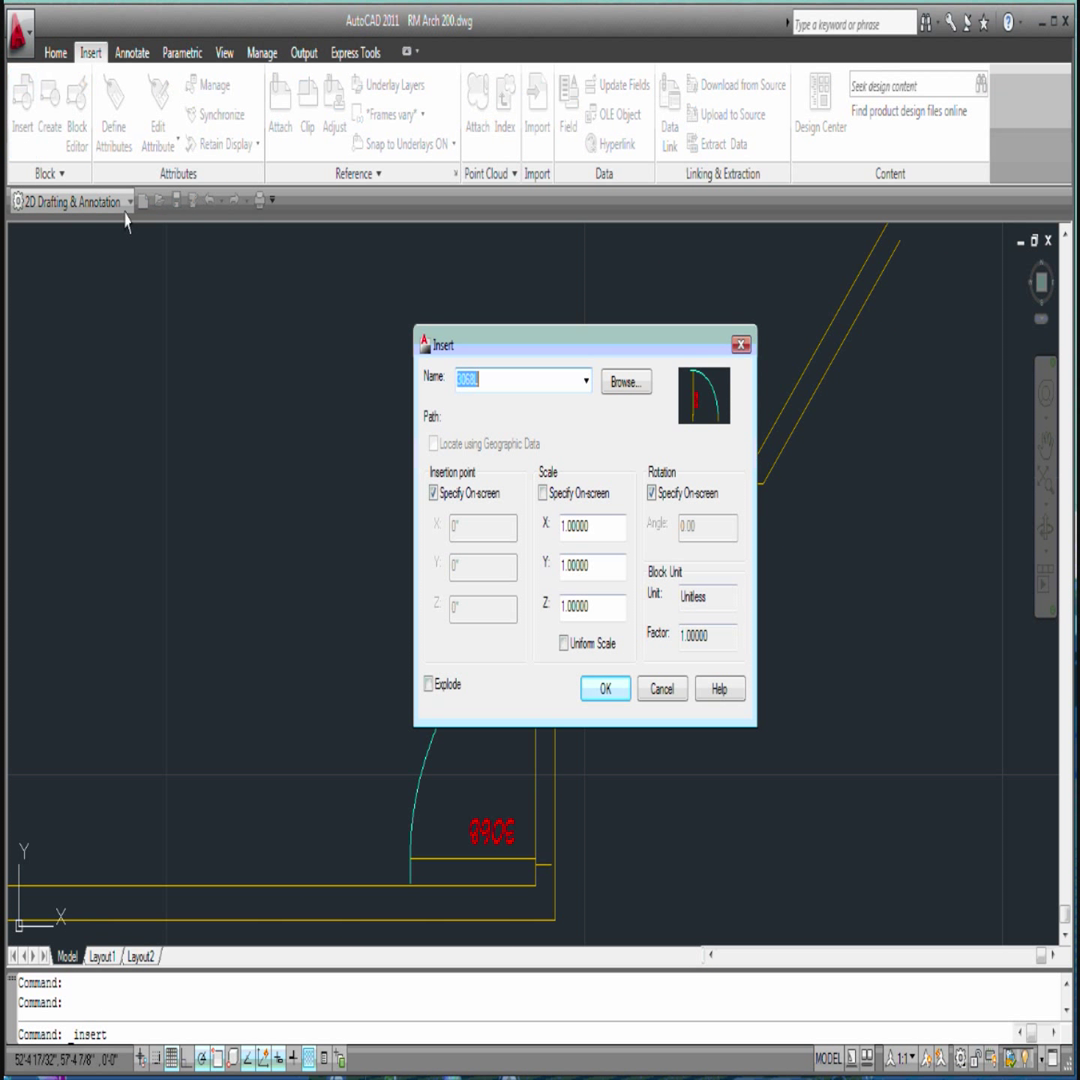
left_click(586, 381)
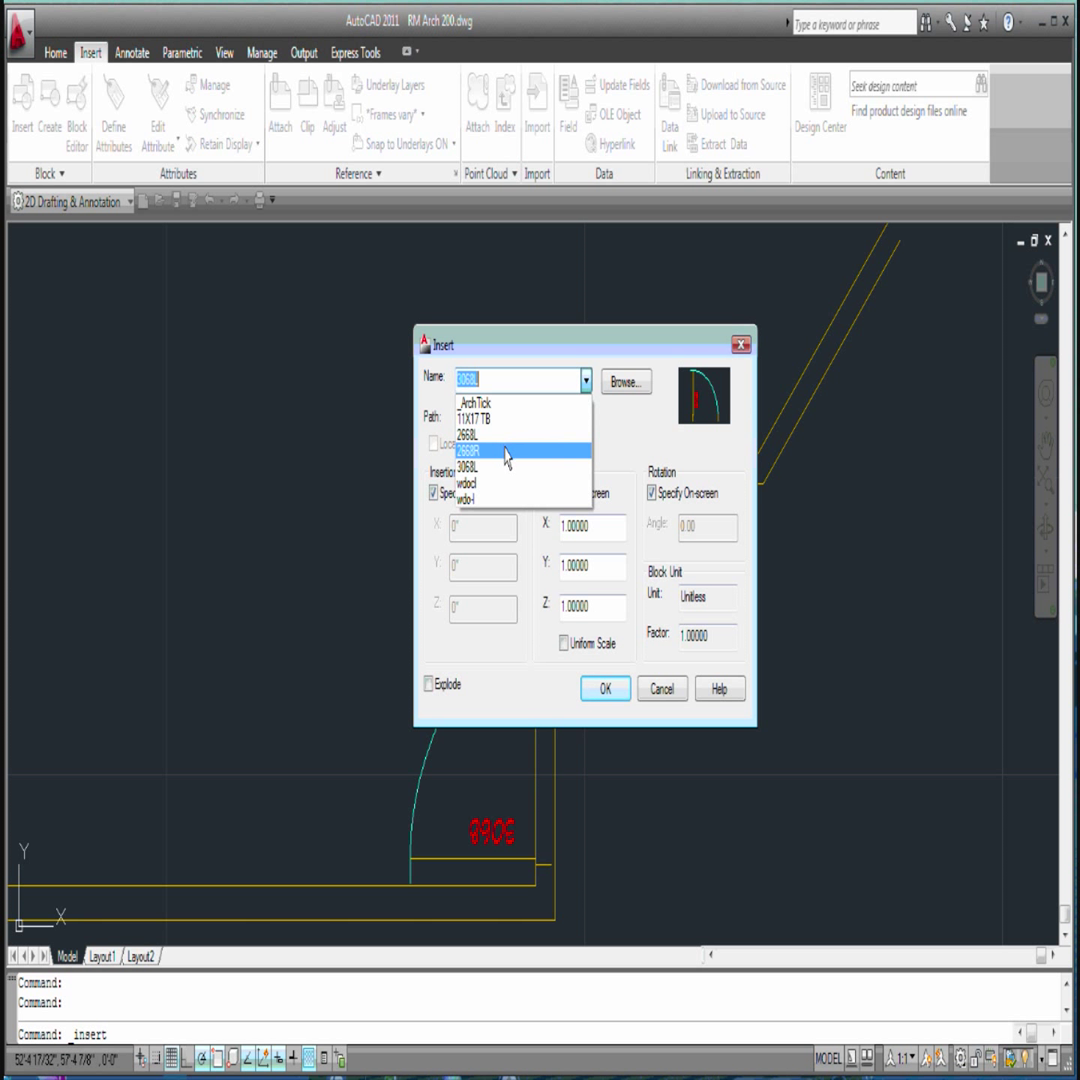
left_click(503, 452)
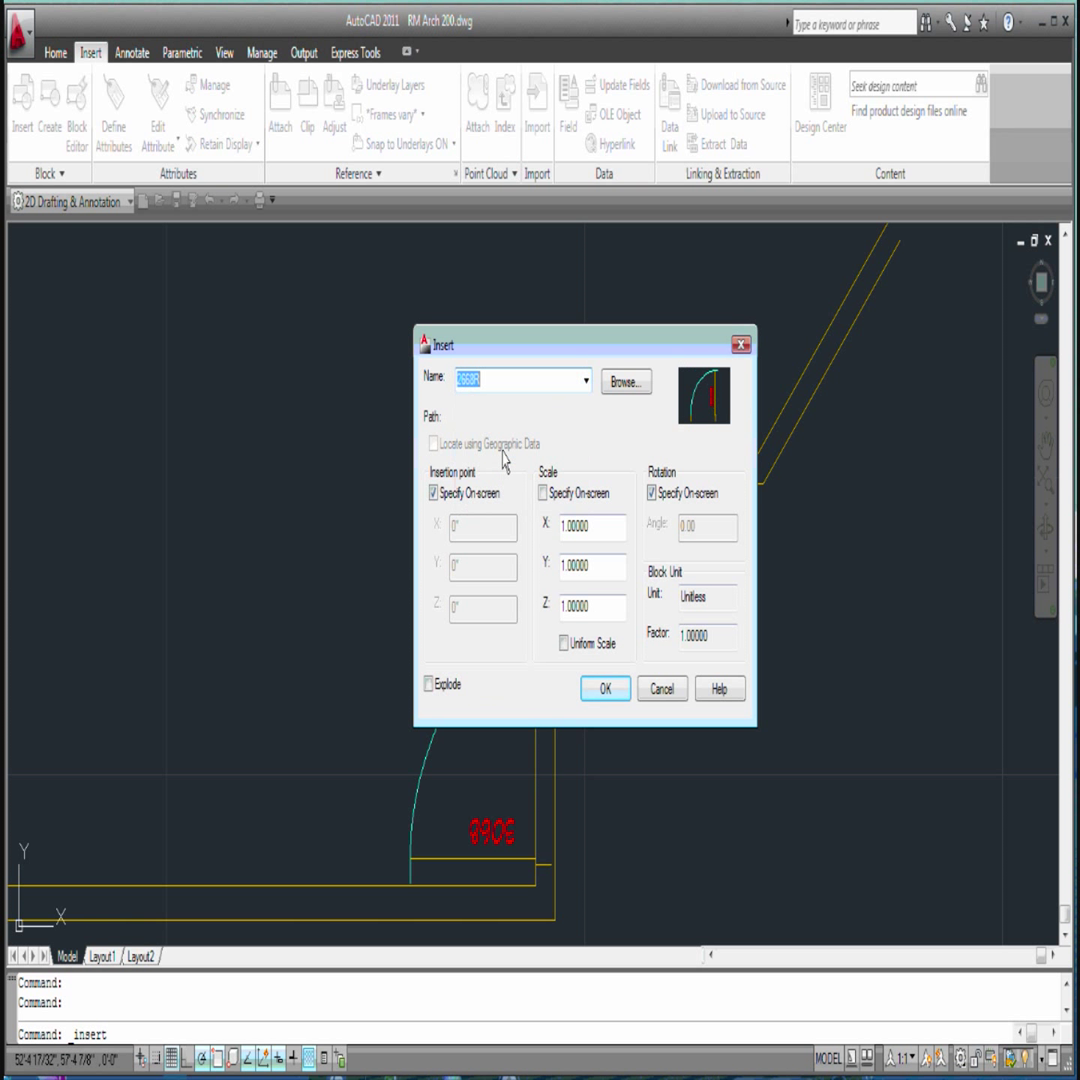
left_click(607, 691)
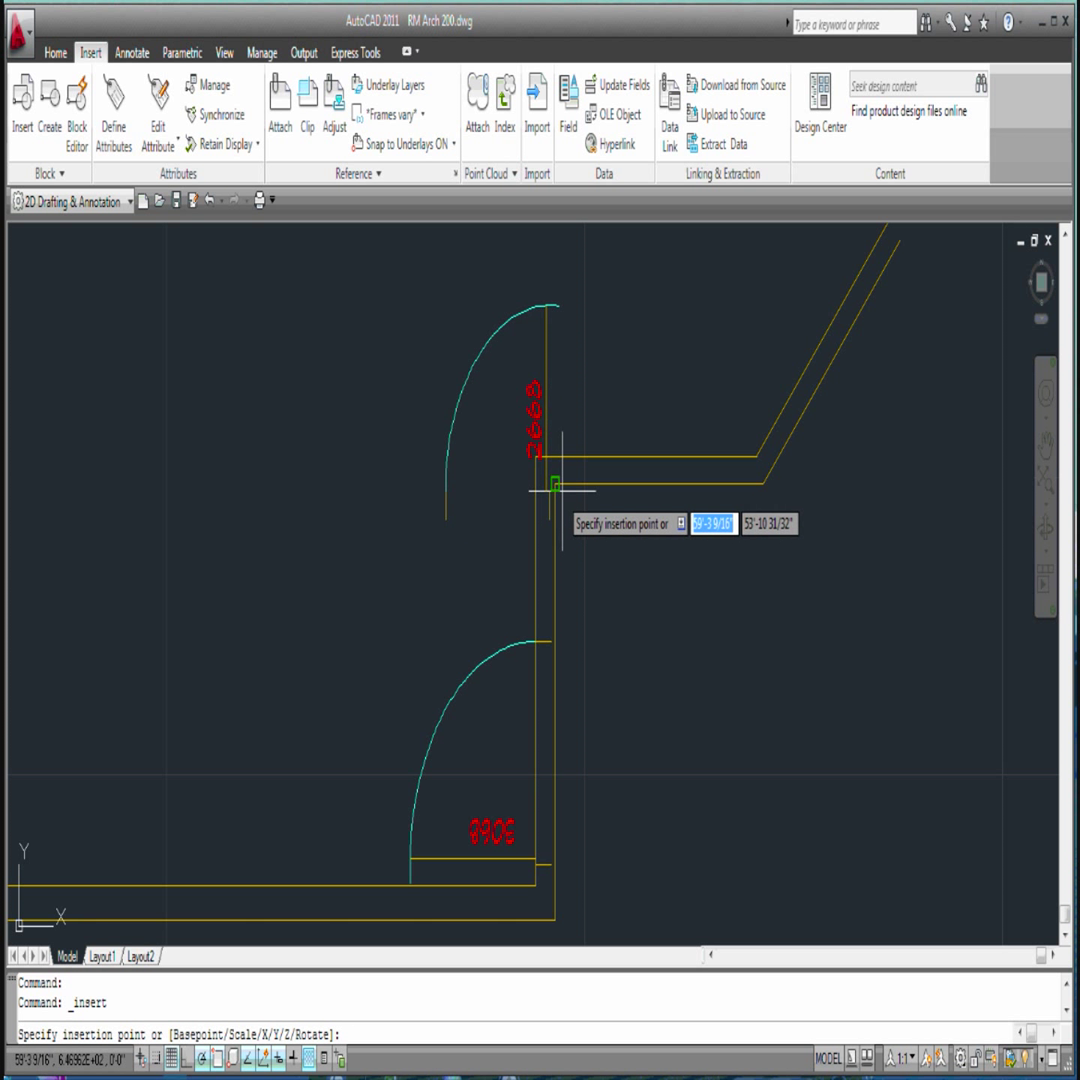
left_click(557, 483)
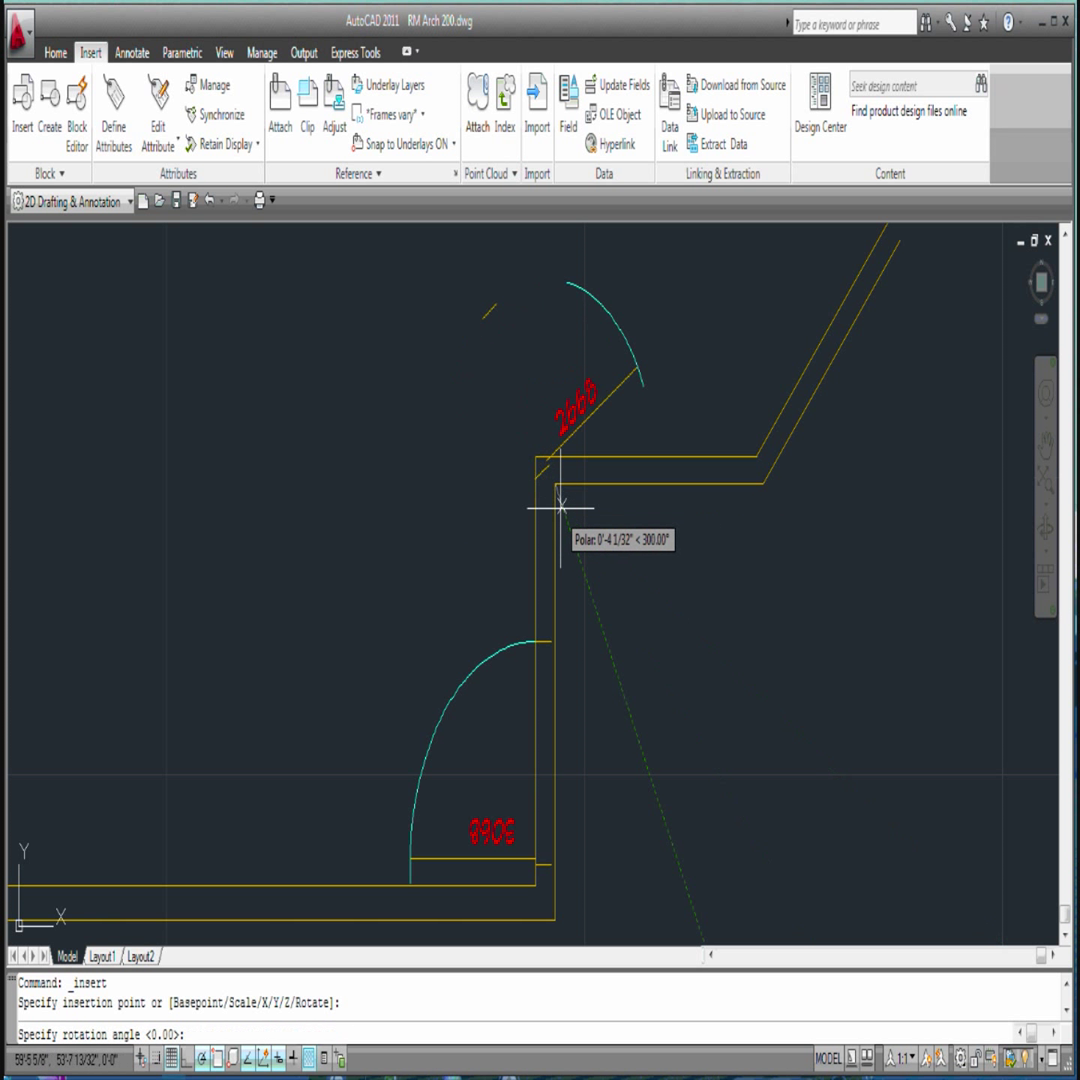
left_click(510, 484)
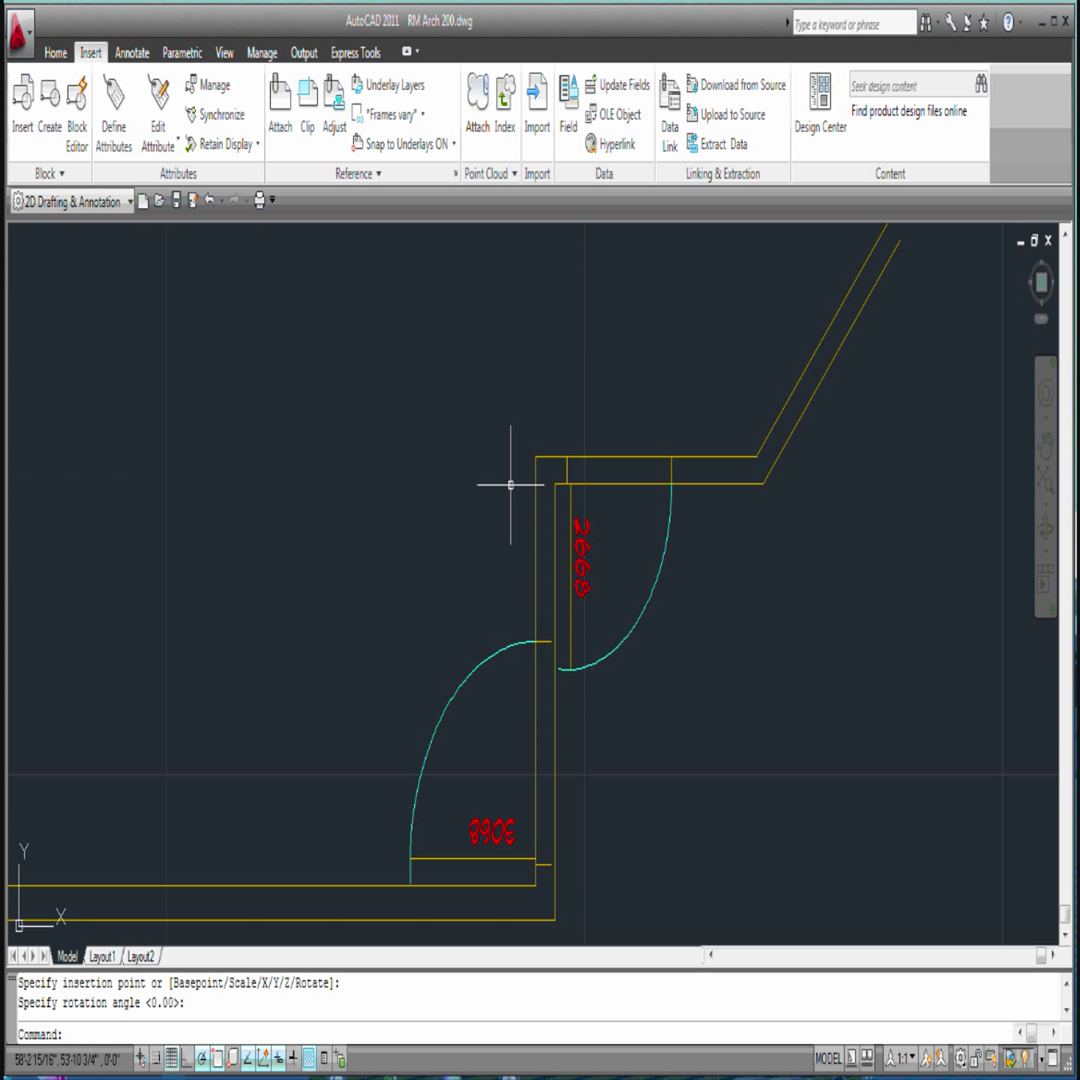
Add a linear dimension above the wall from the inside wall corner to the near jamb line of the 2668 door
scroll(565, 485, "up", 3)
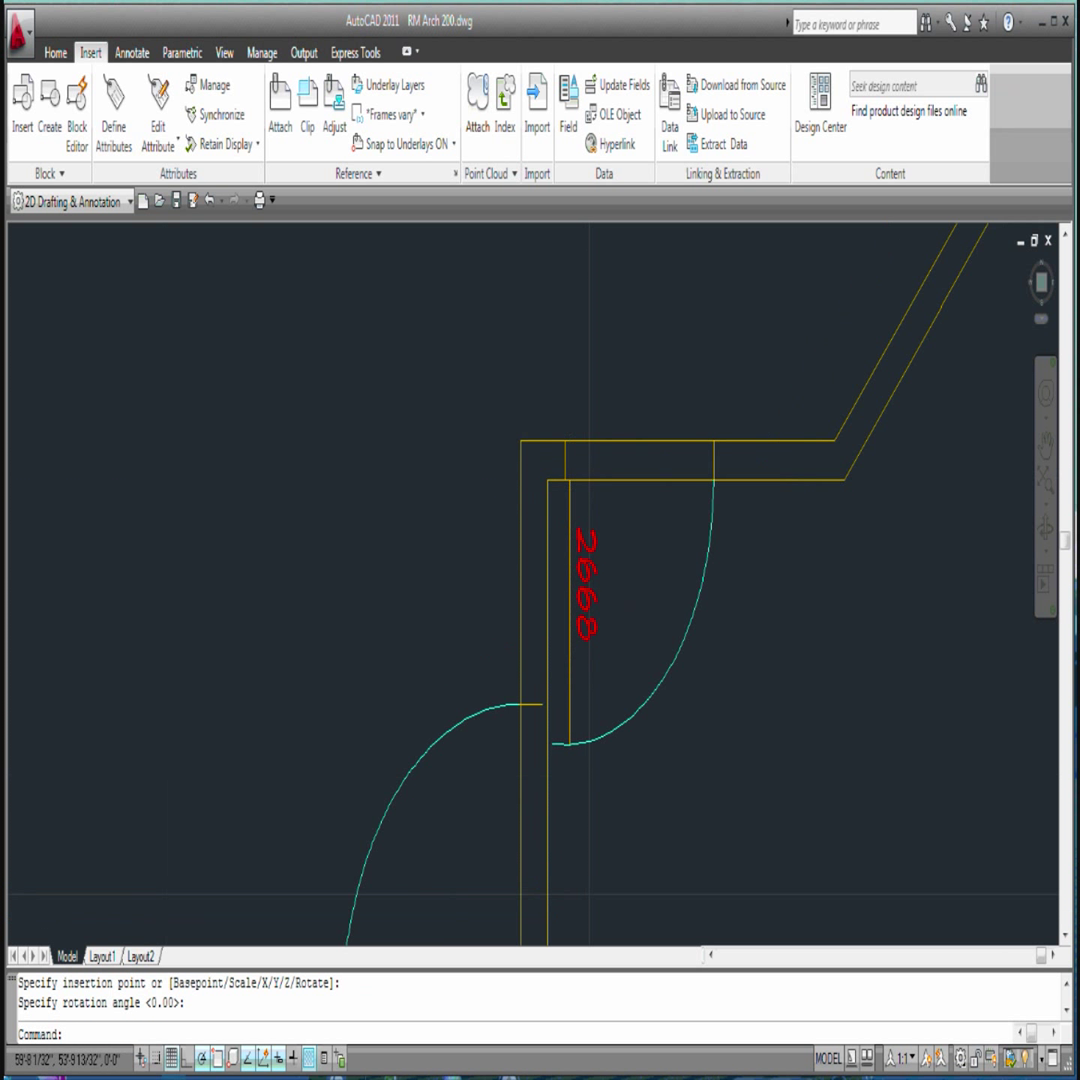
scroll(553, 463, "up", 2)
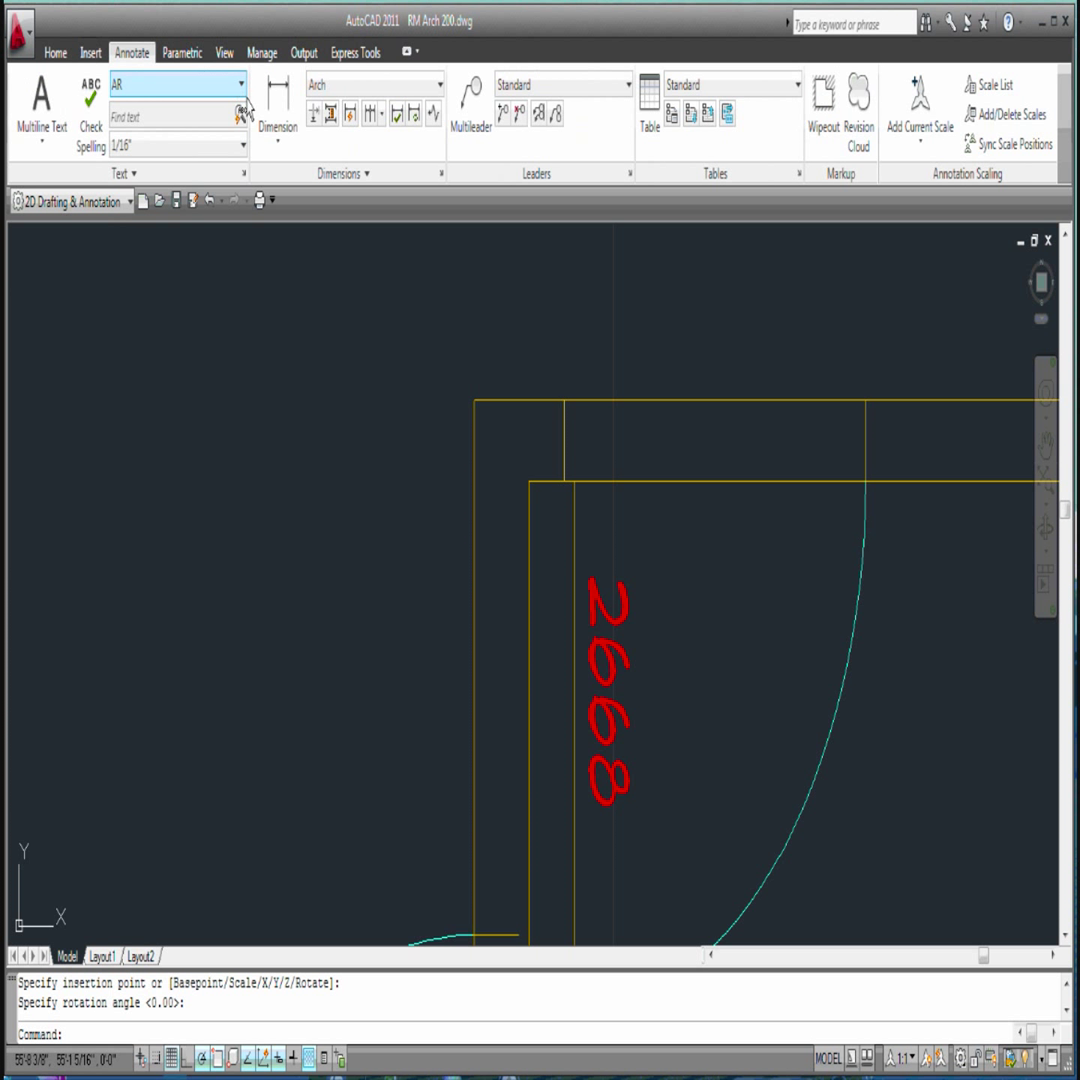
left_click(277, 145)
left_click(288, 184)
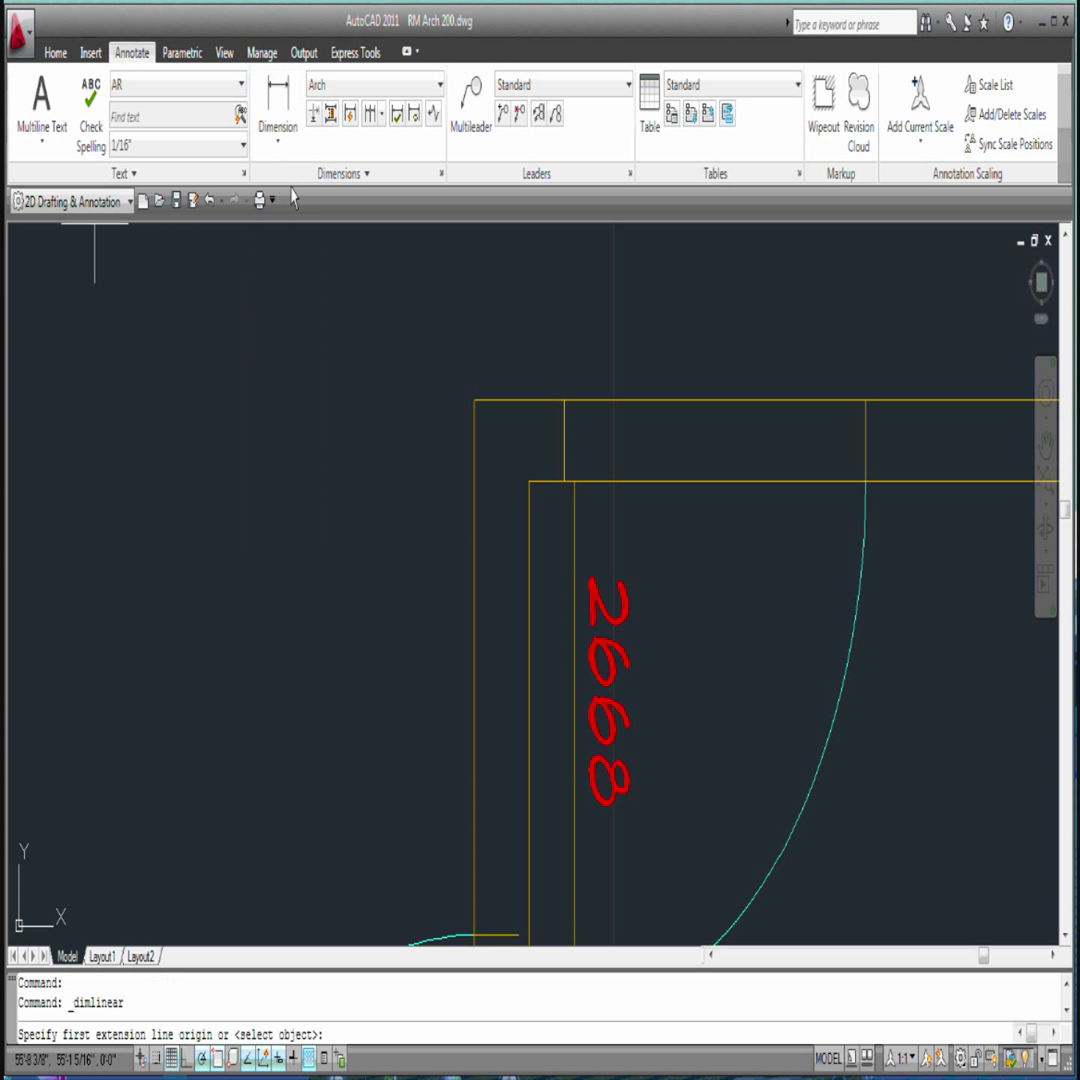
left_click(529, 481)
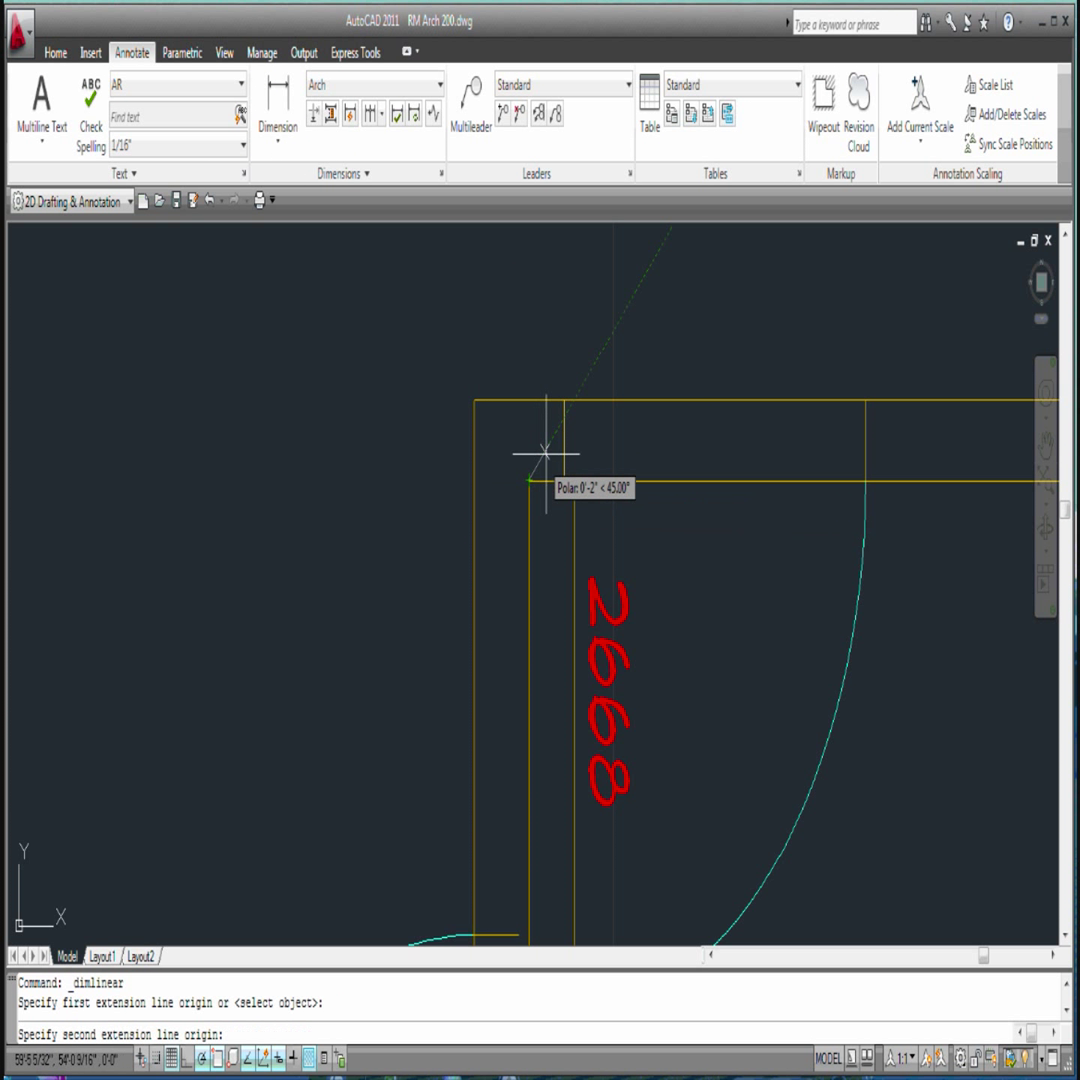
left_click(564, 400)
scroll(537, 400, "down", 3)
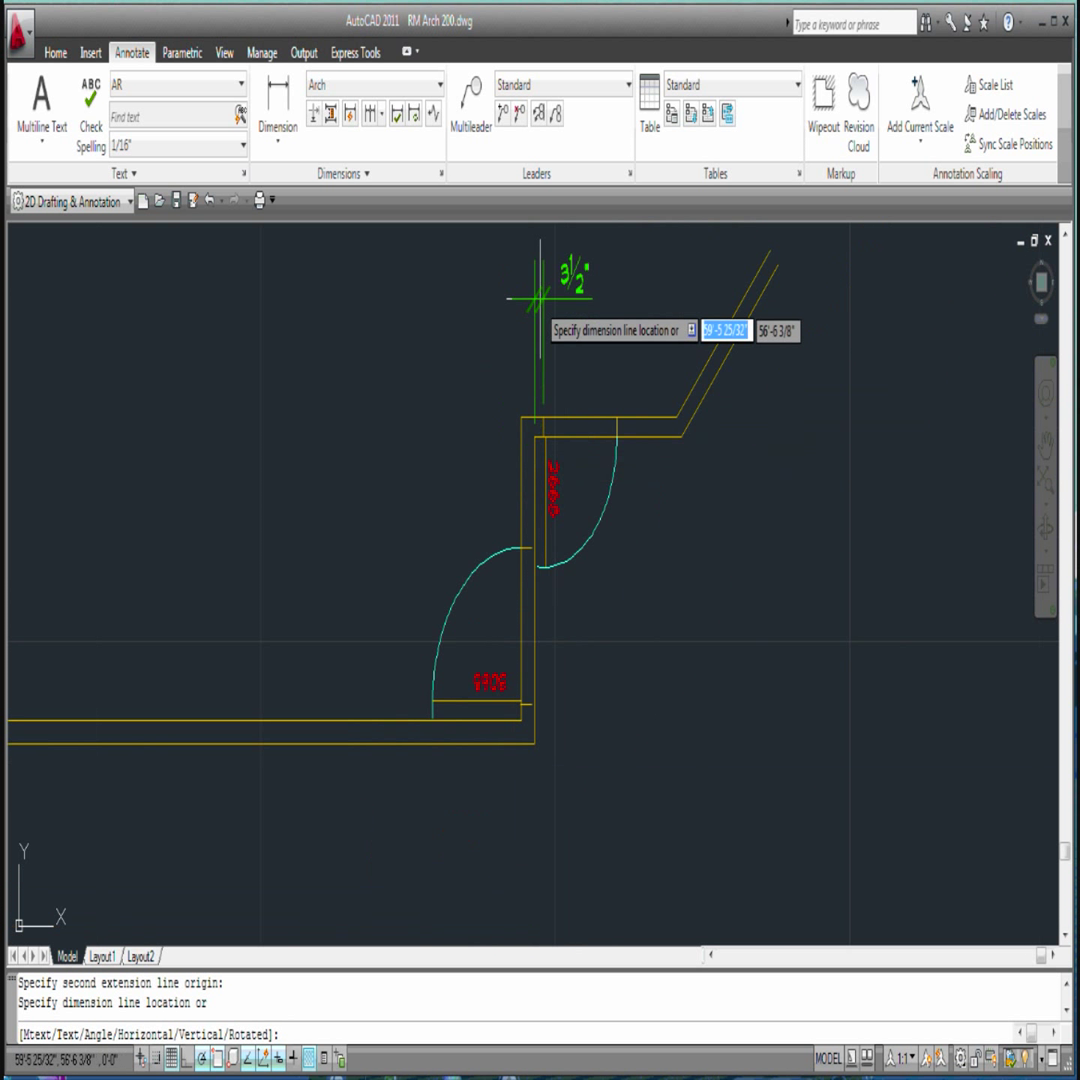
left_click(530, 295)
Thaw the Plate 1 layer and inspect how the studs fit between the wall corner and the 2668 door jamb
scroll(485, 378, "up", 2)
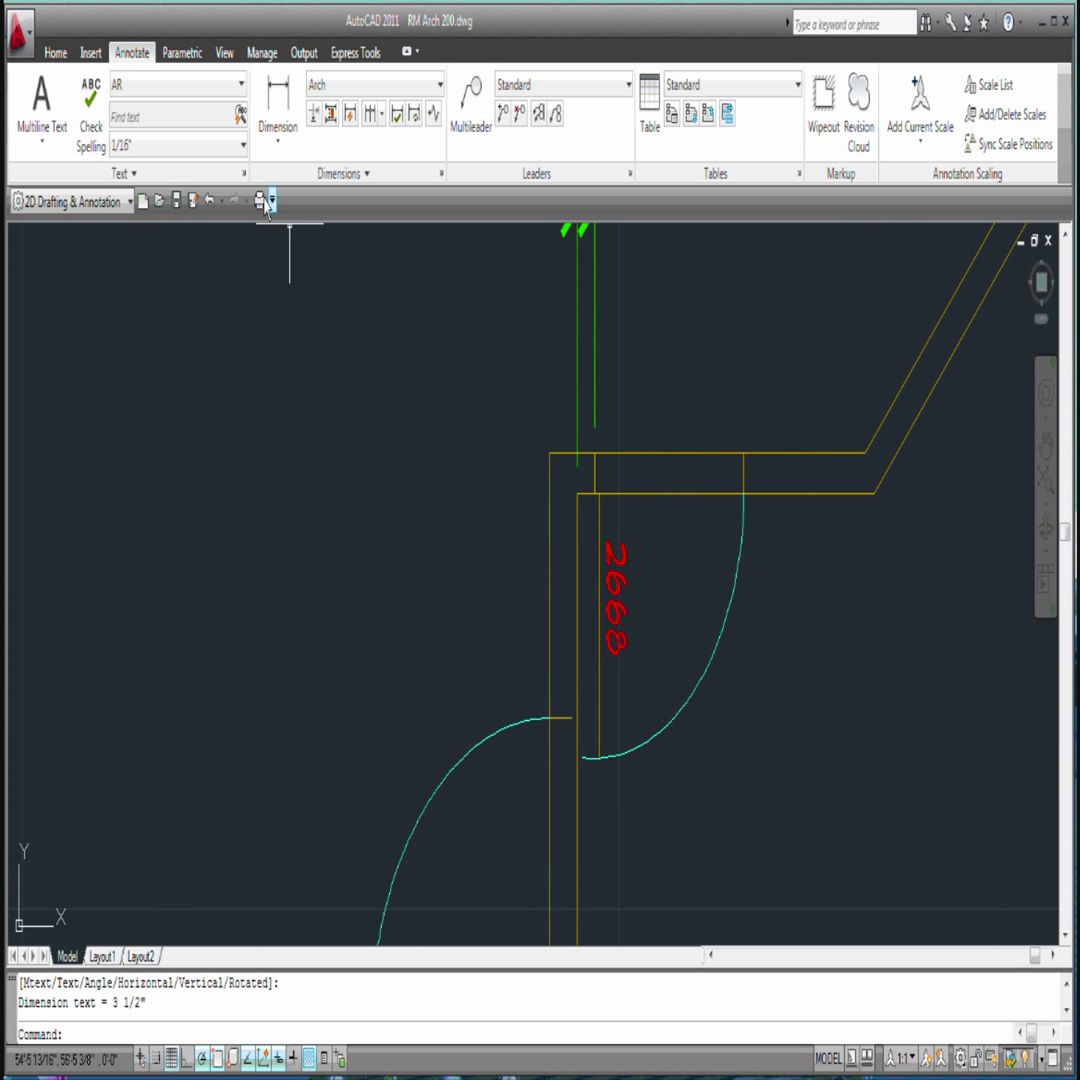
left_click(55, 53)
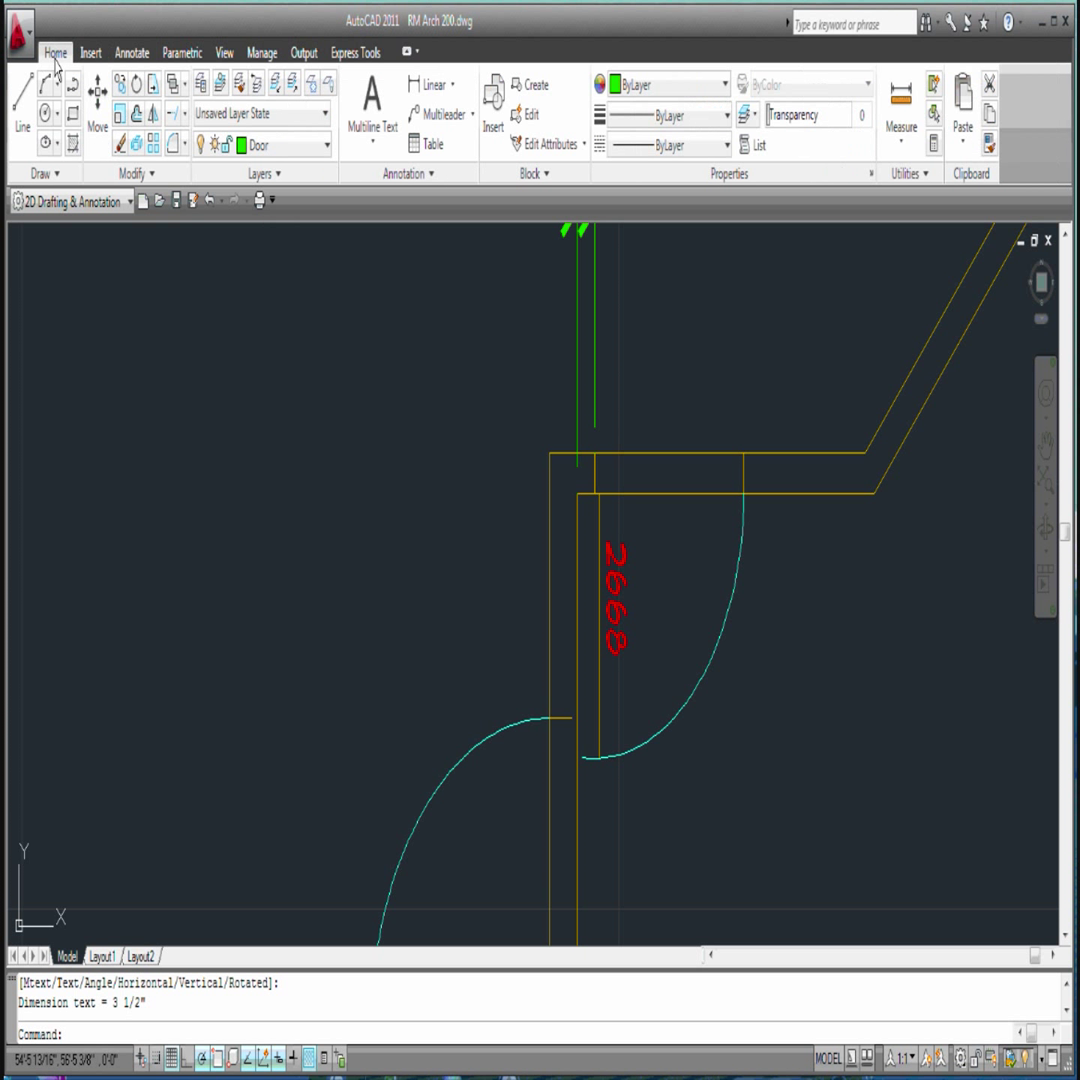
left_click(292, 148)
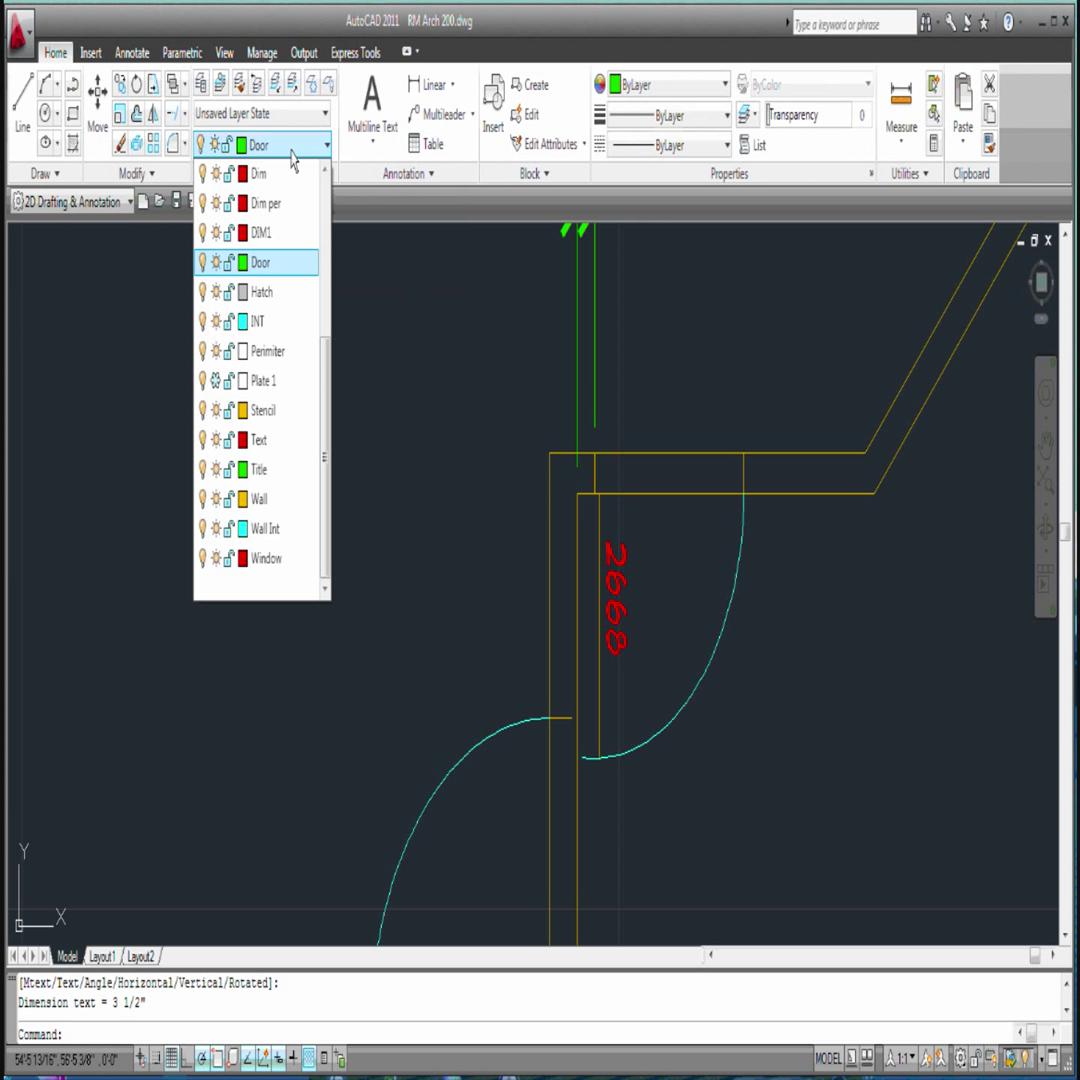
left_click(215, 380)
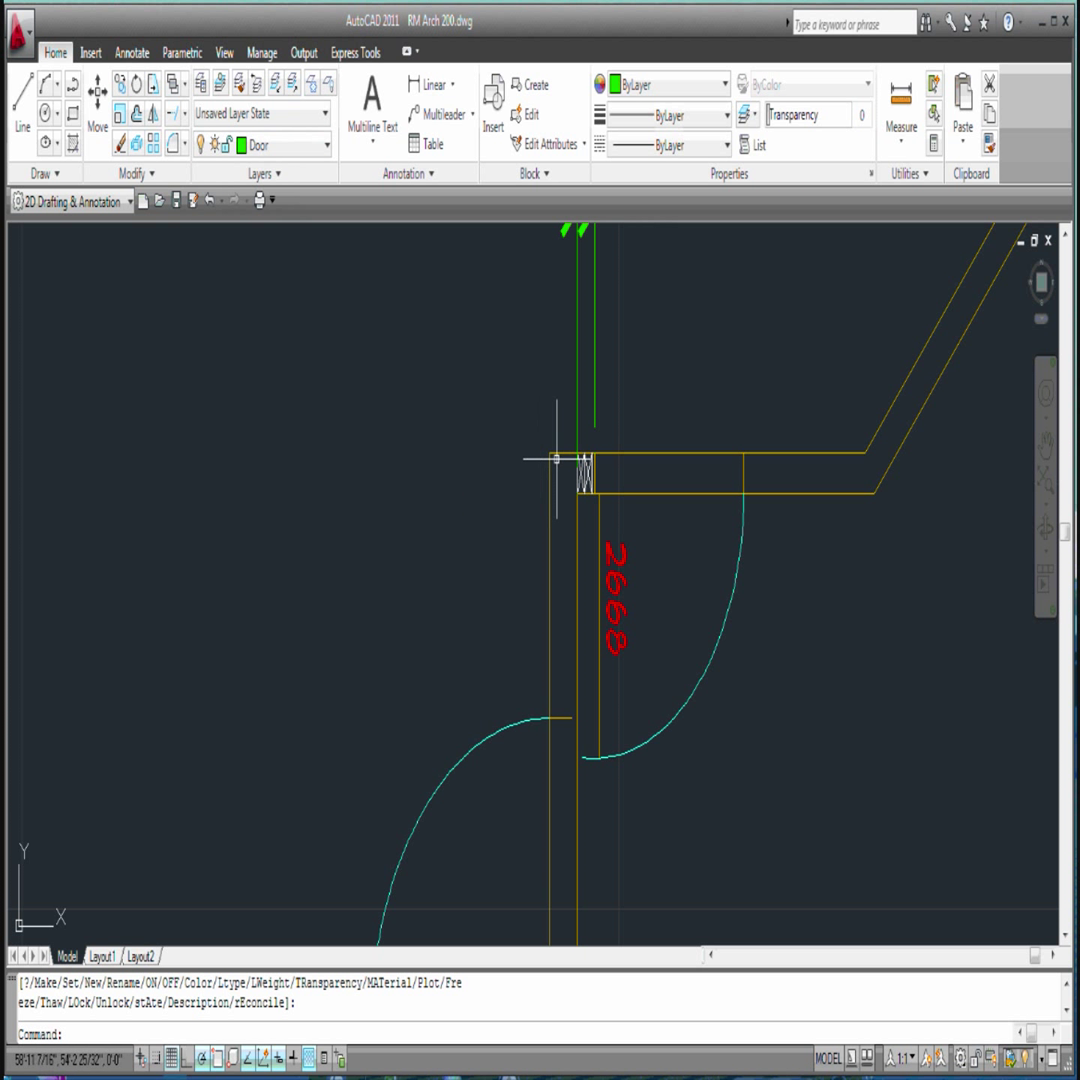
scroll(630, 464, "up", 3)
scroll(630, 464, "up", 3)
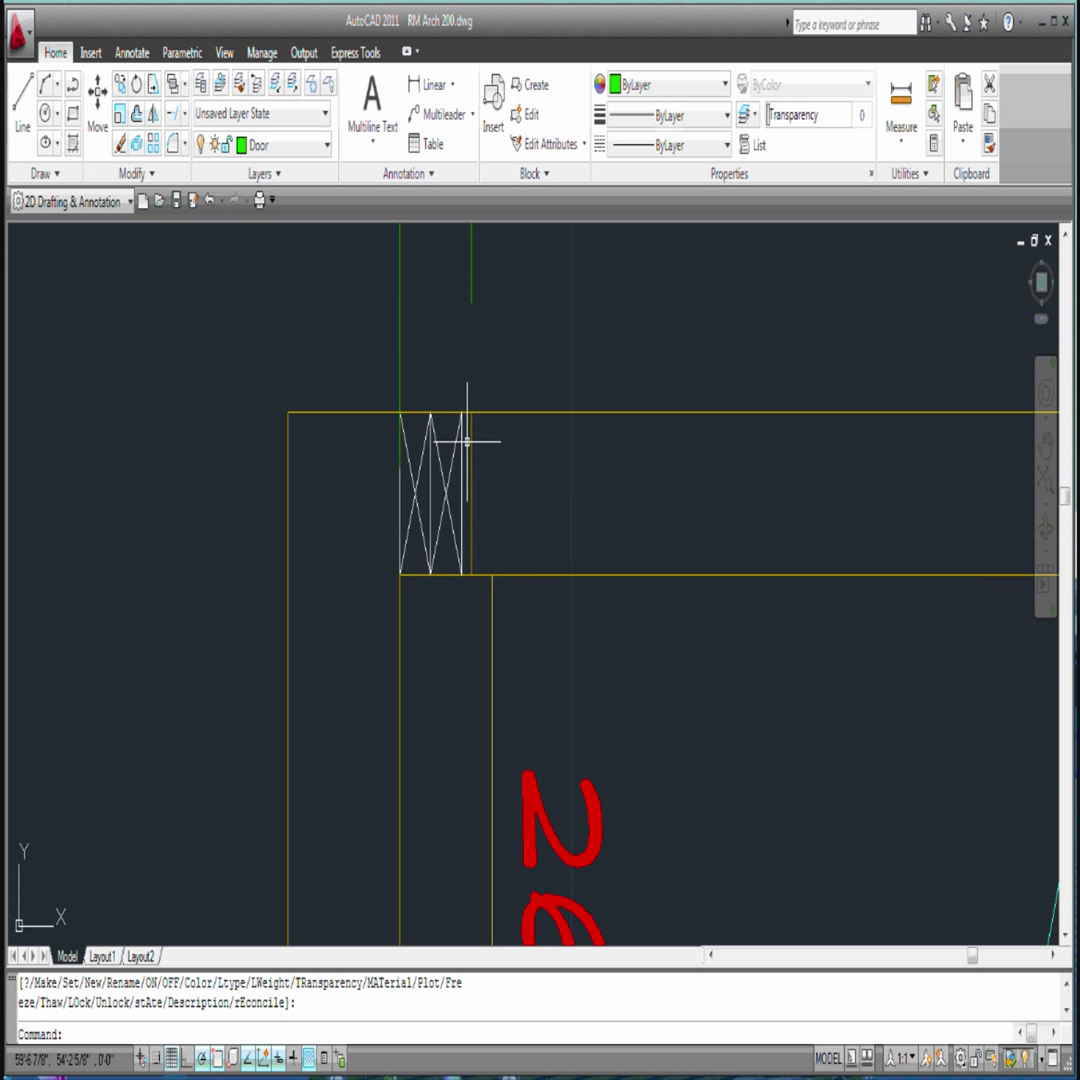
scroll(466, 479, "down", 2)
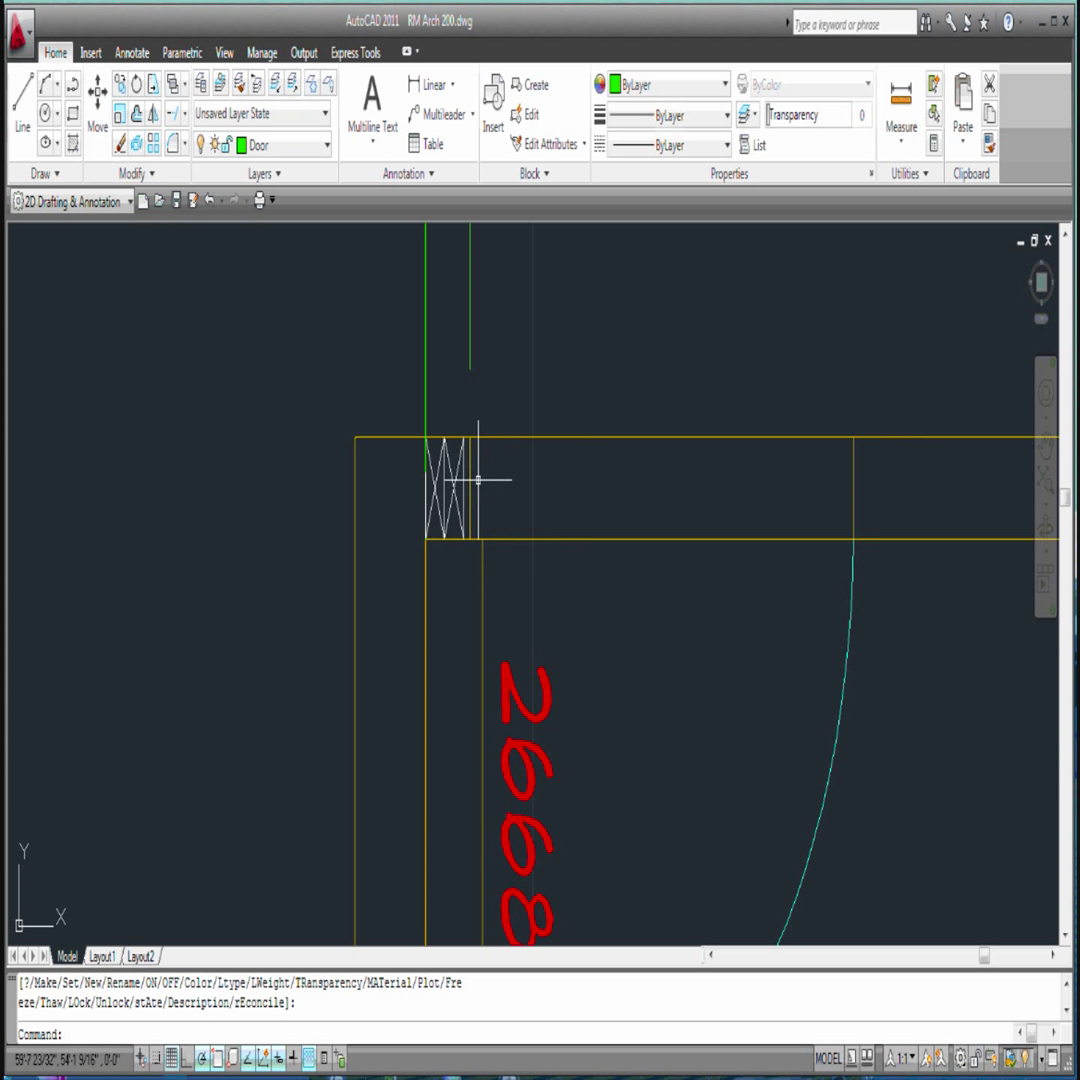
scroll(474, 460, "down", 6)
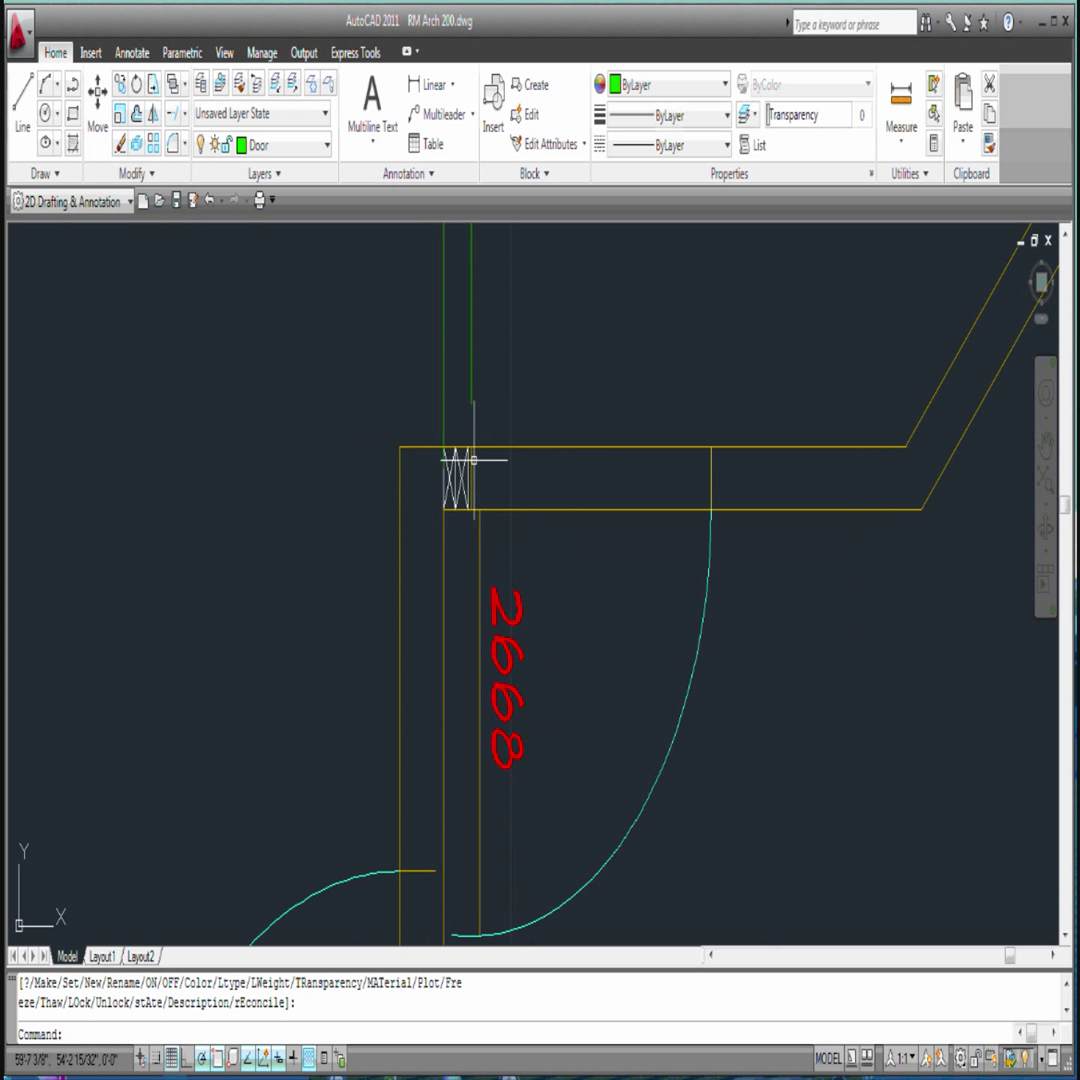
scroll(488, 285, "up", 3)
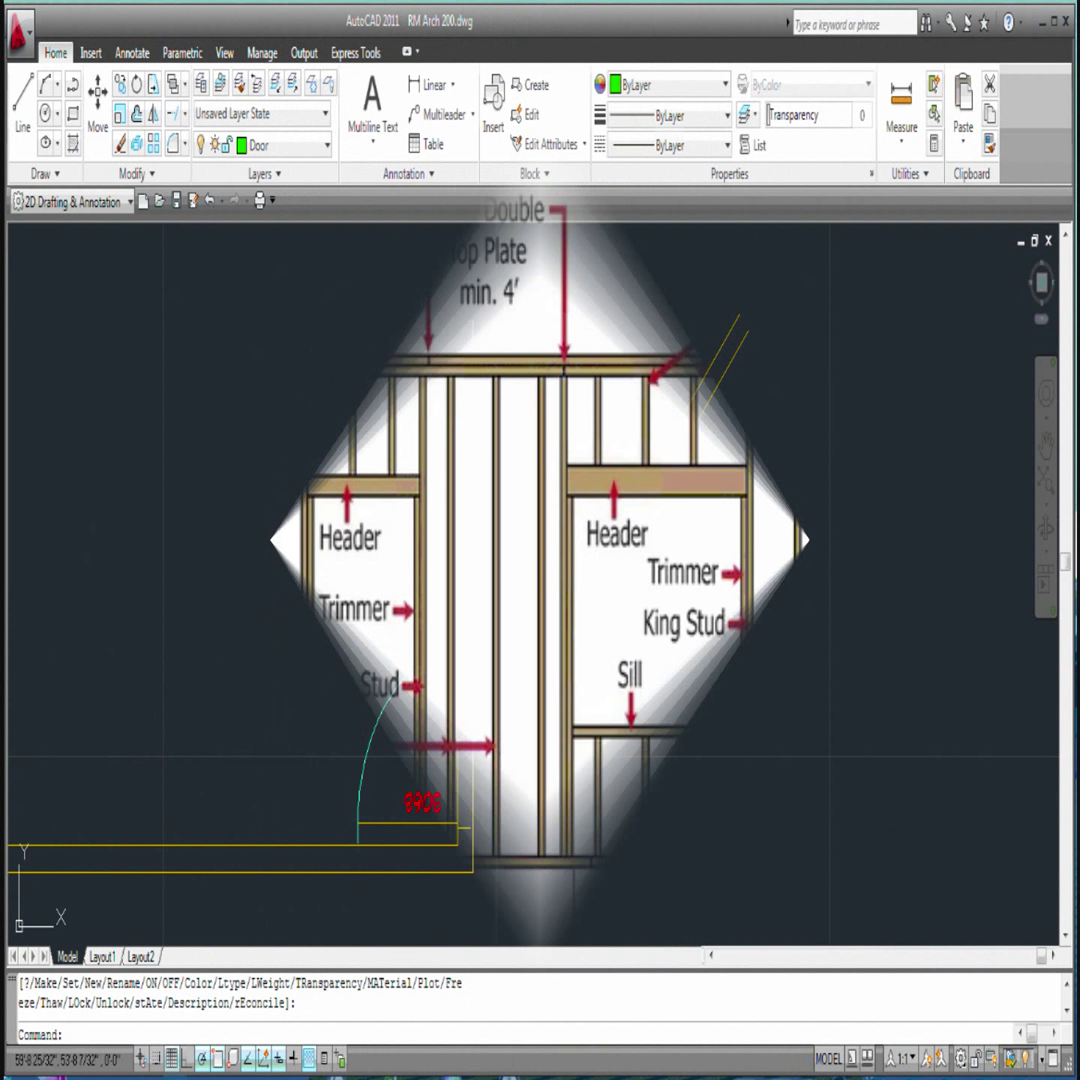
Explode the 3068 door block in the vertical wall
scroll(374, 880, "up", 3)
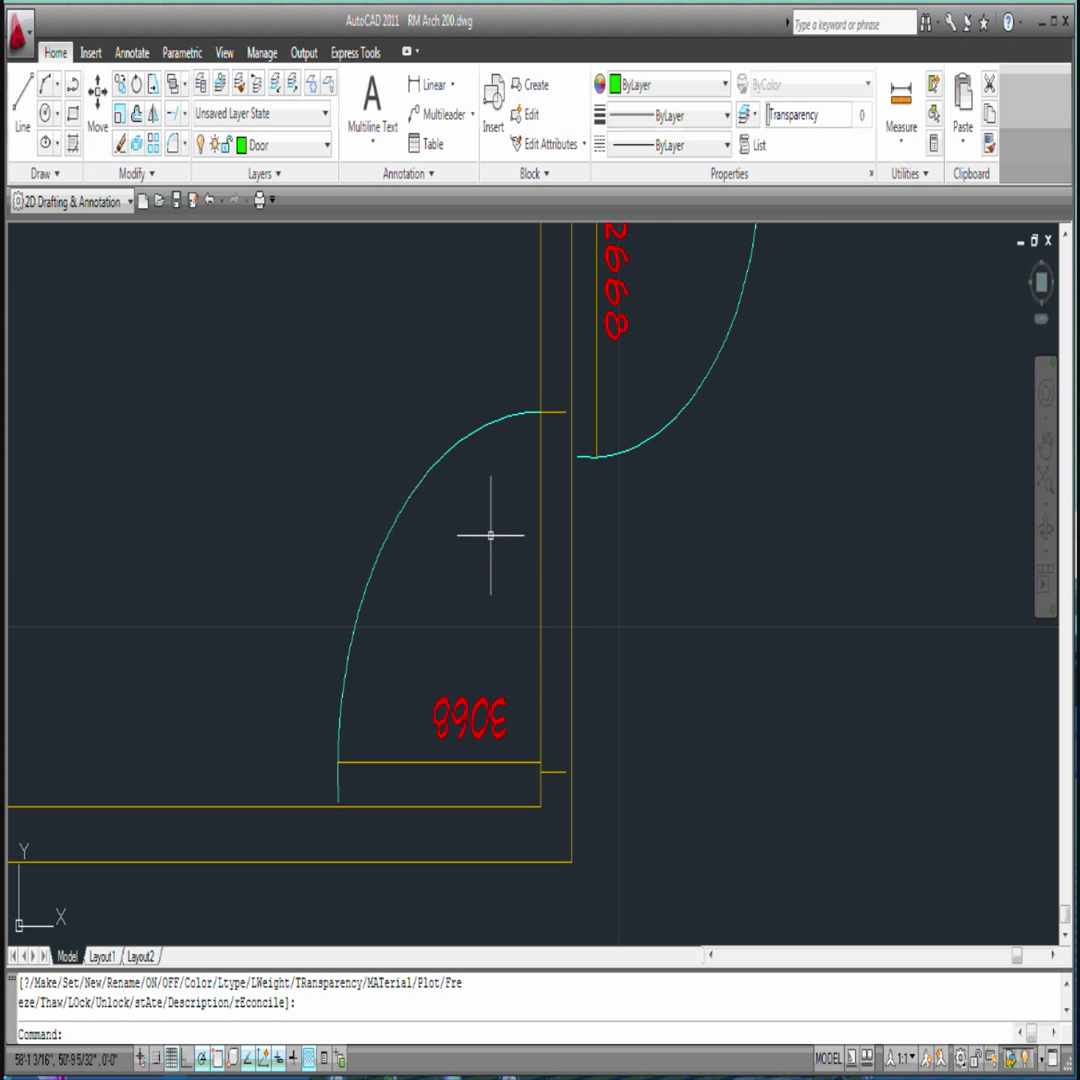
left_click(117, 140)
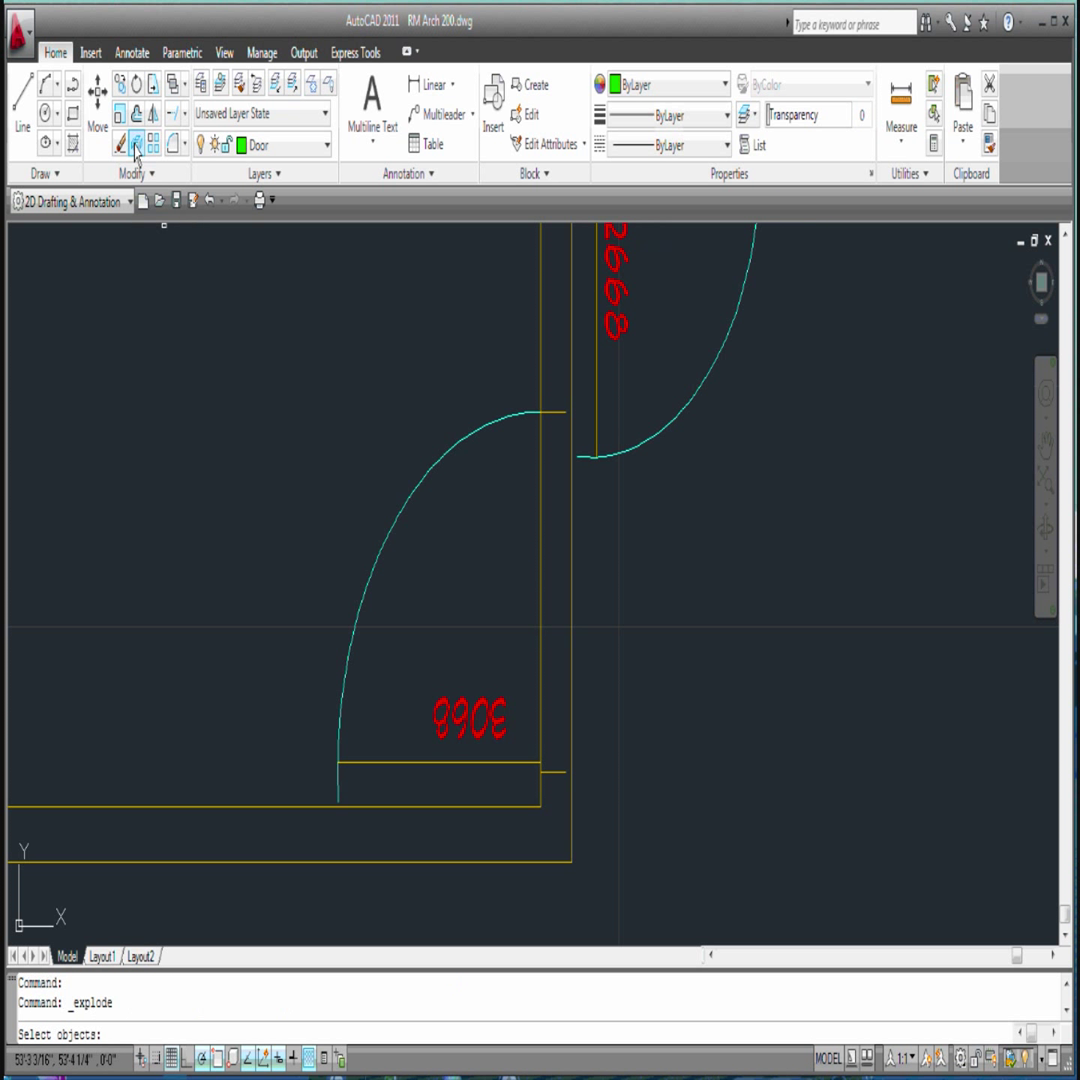
left_click(437, 458)
key("Return")
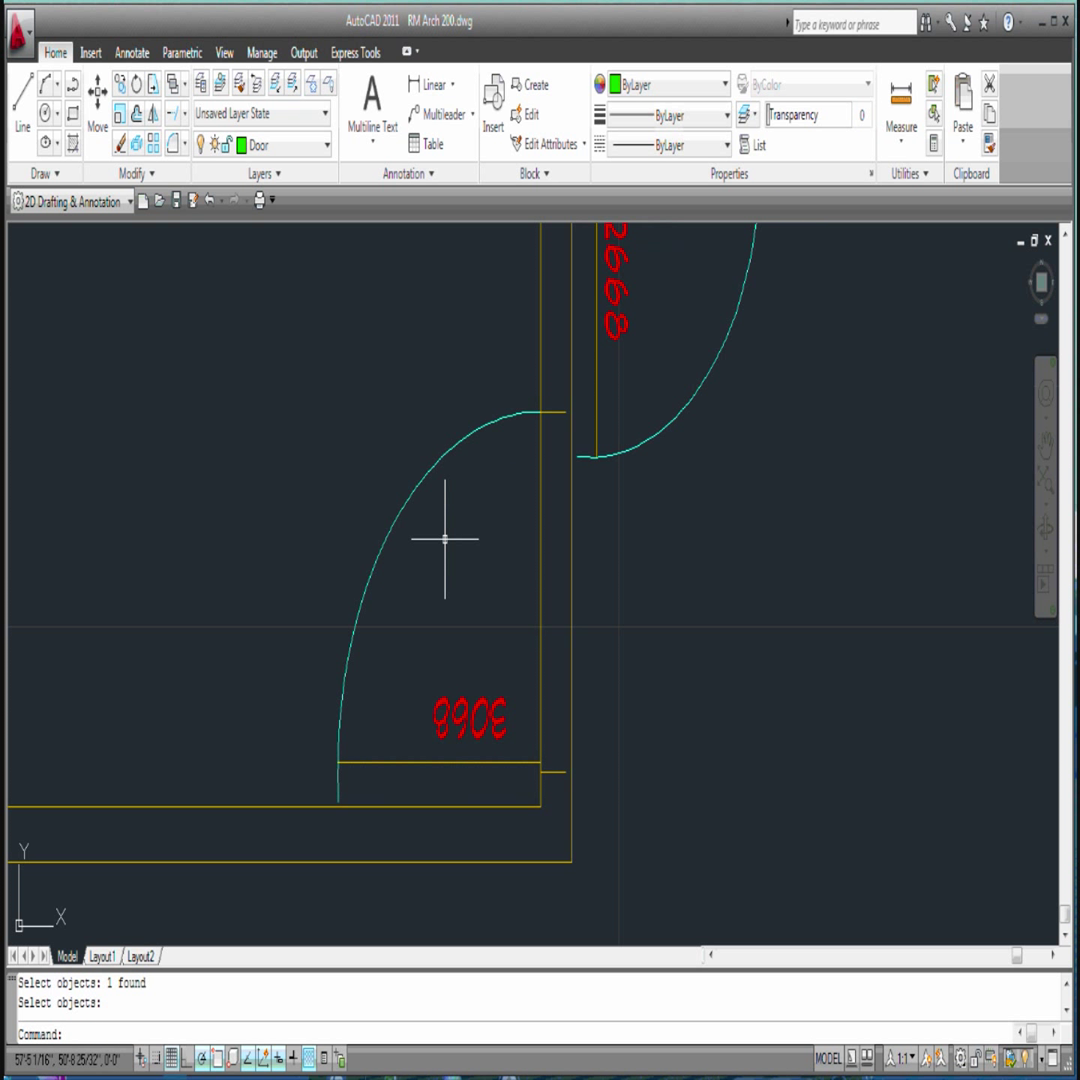
Extend both jamb lines of the 3068 door to the far line of the vertical wall
left_click(172, 117)
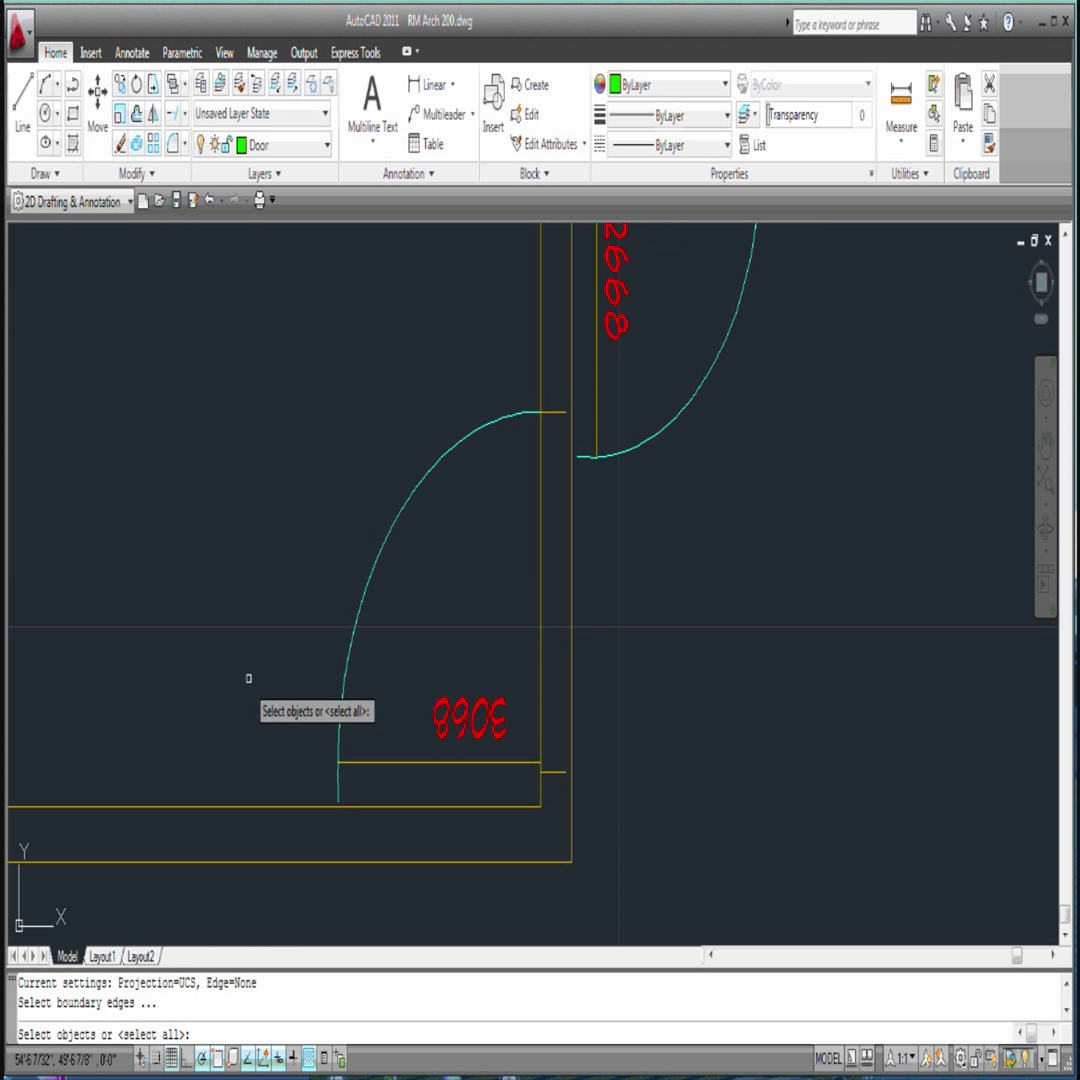
key("Return")
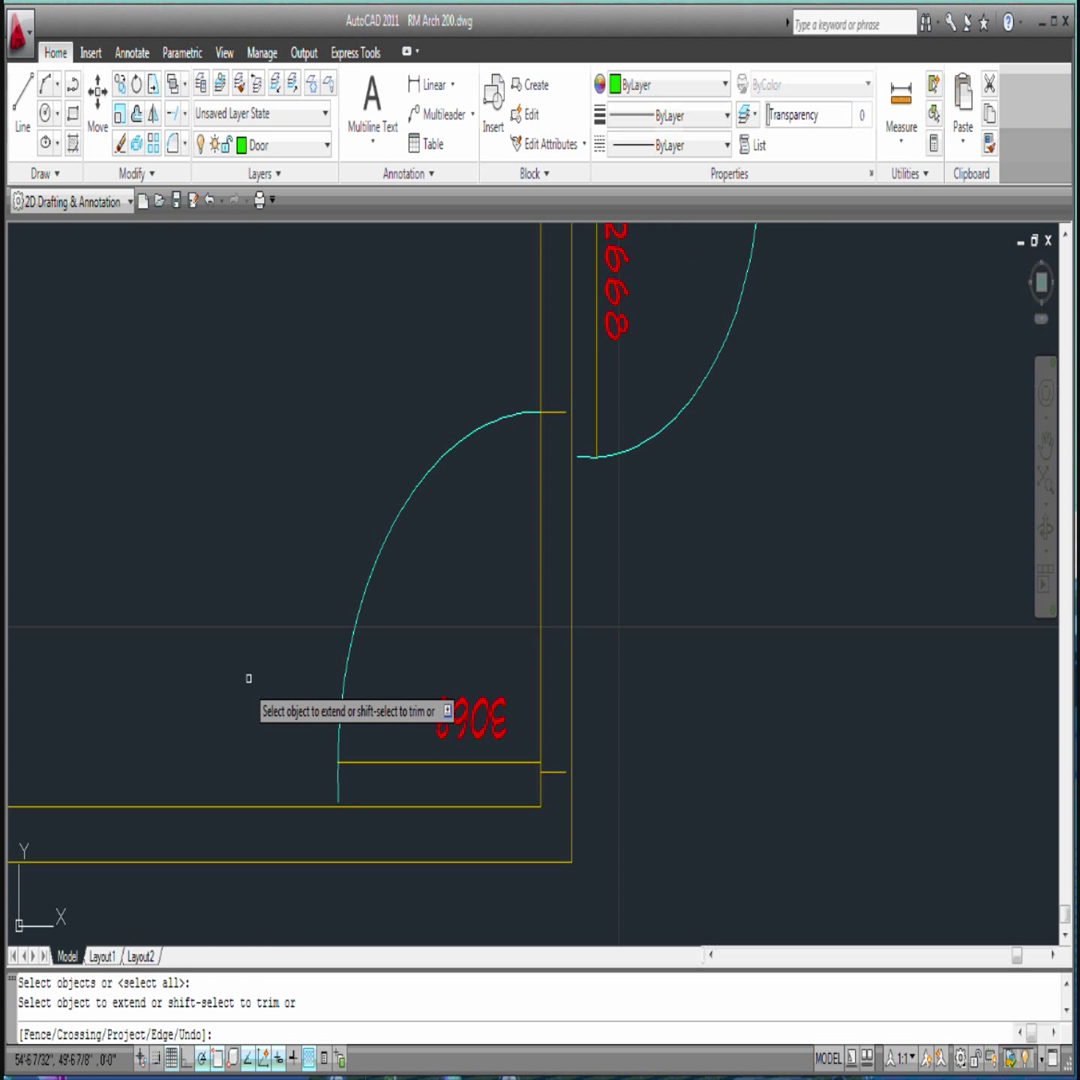
left_click(565, 413)
left_click(560, 768)
left_click(559, 776)
key("Return")
Rotate the 3068 door label 180° and move it just above the door leaf, inside the swing
left_click(472, 716)
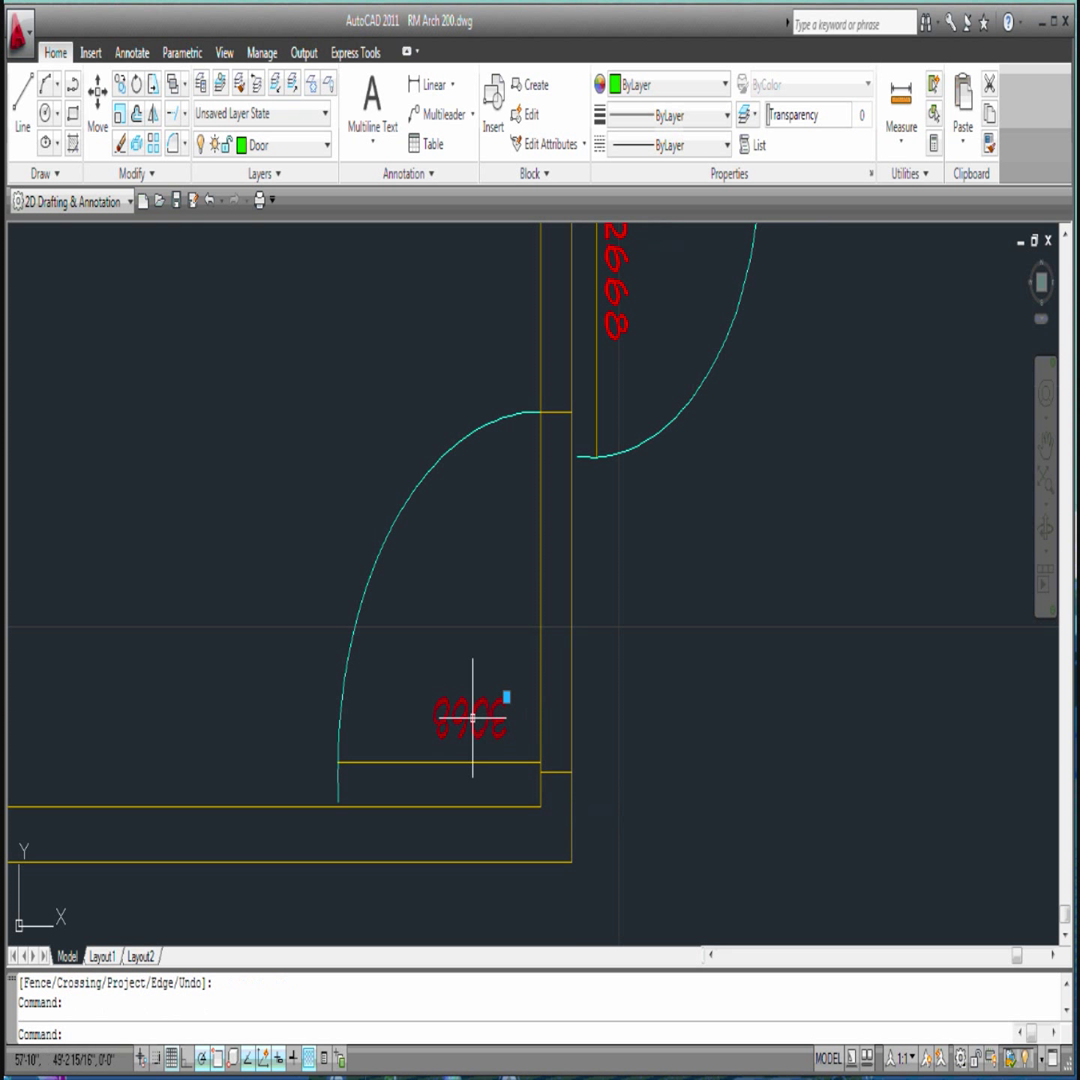
left_click(506, 698)
right_click(508, 700)
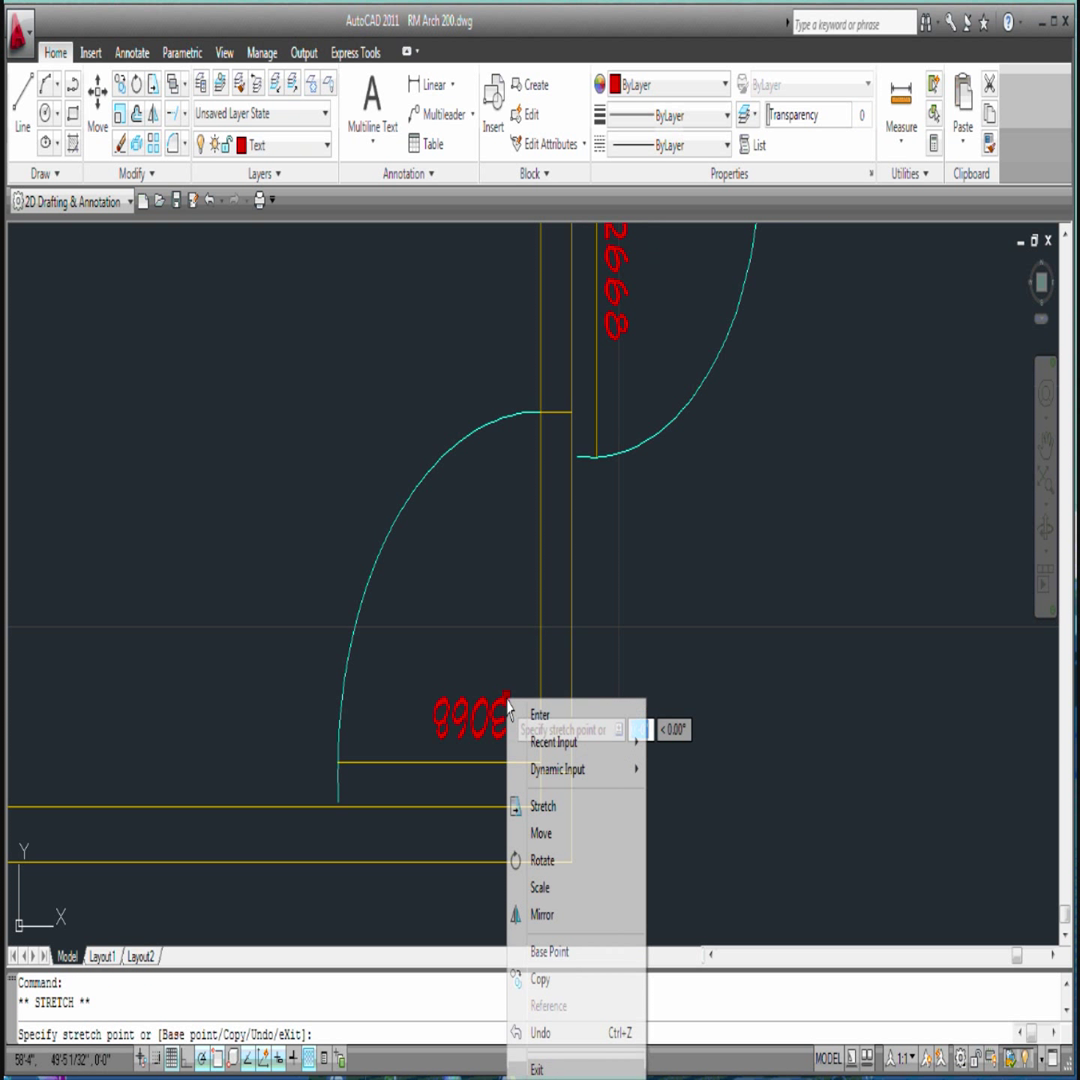
left_click(548, 860)
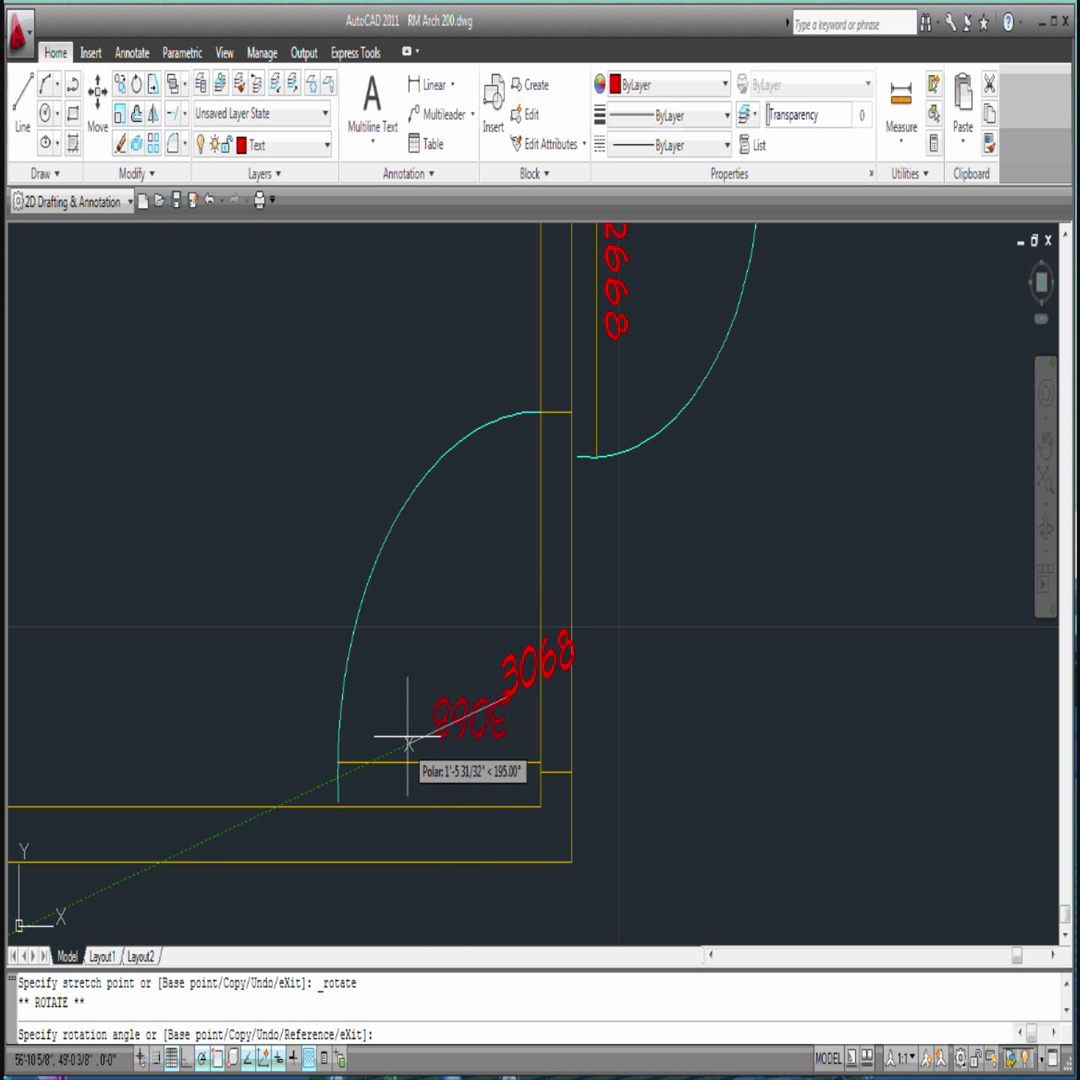
left_click(410, 697)
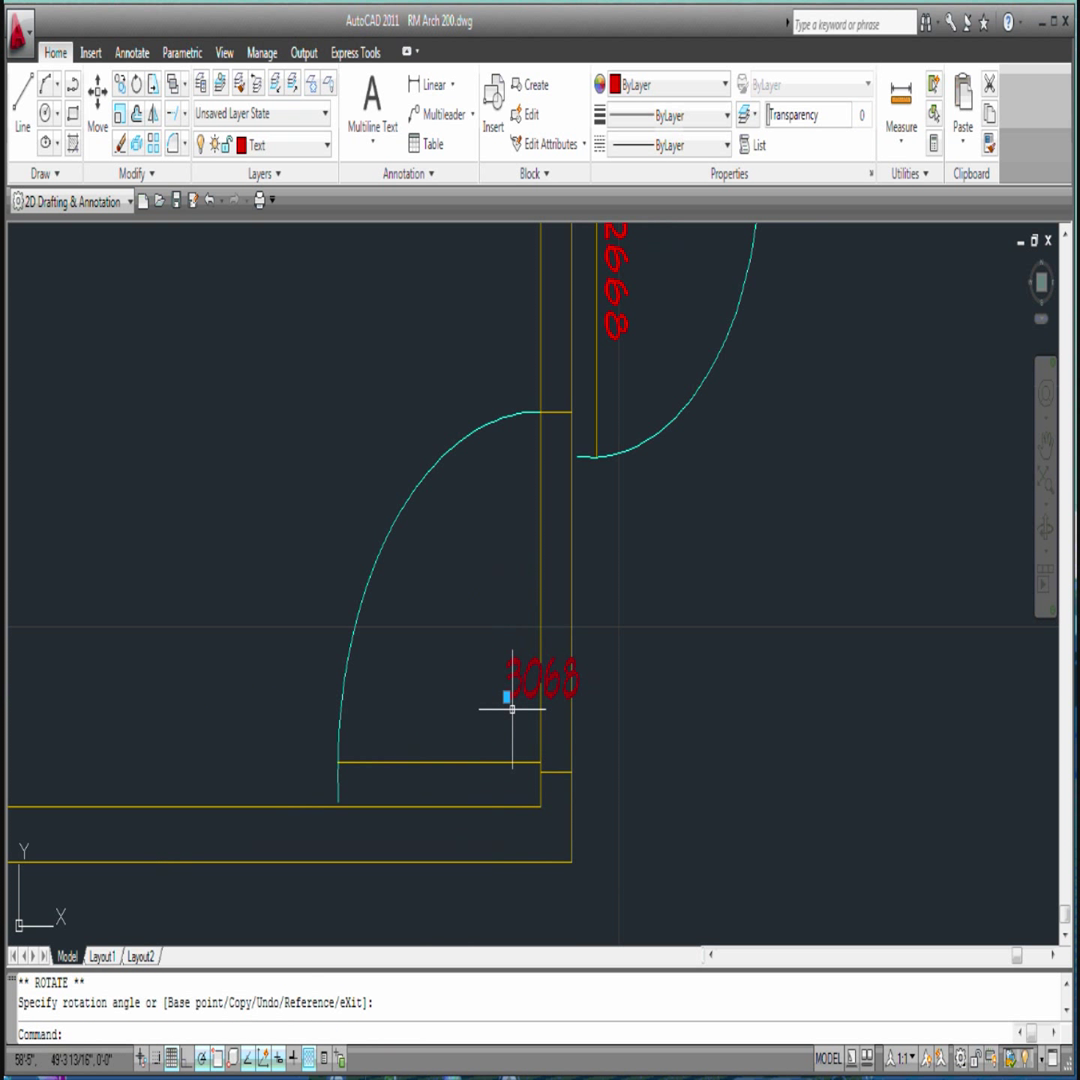
left_click(506, 698)
left_click(405, 744)
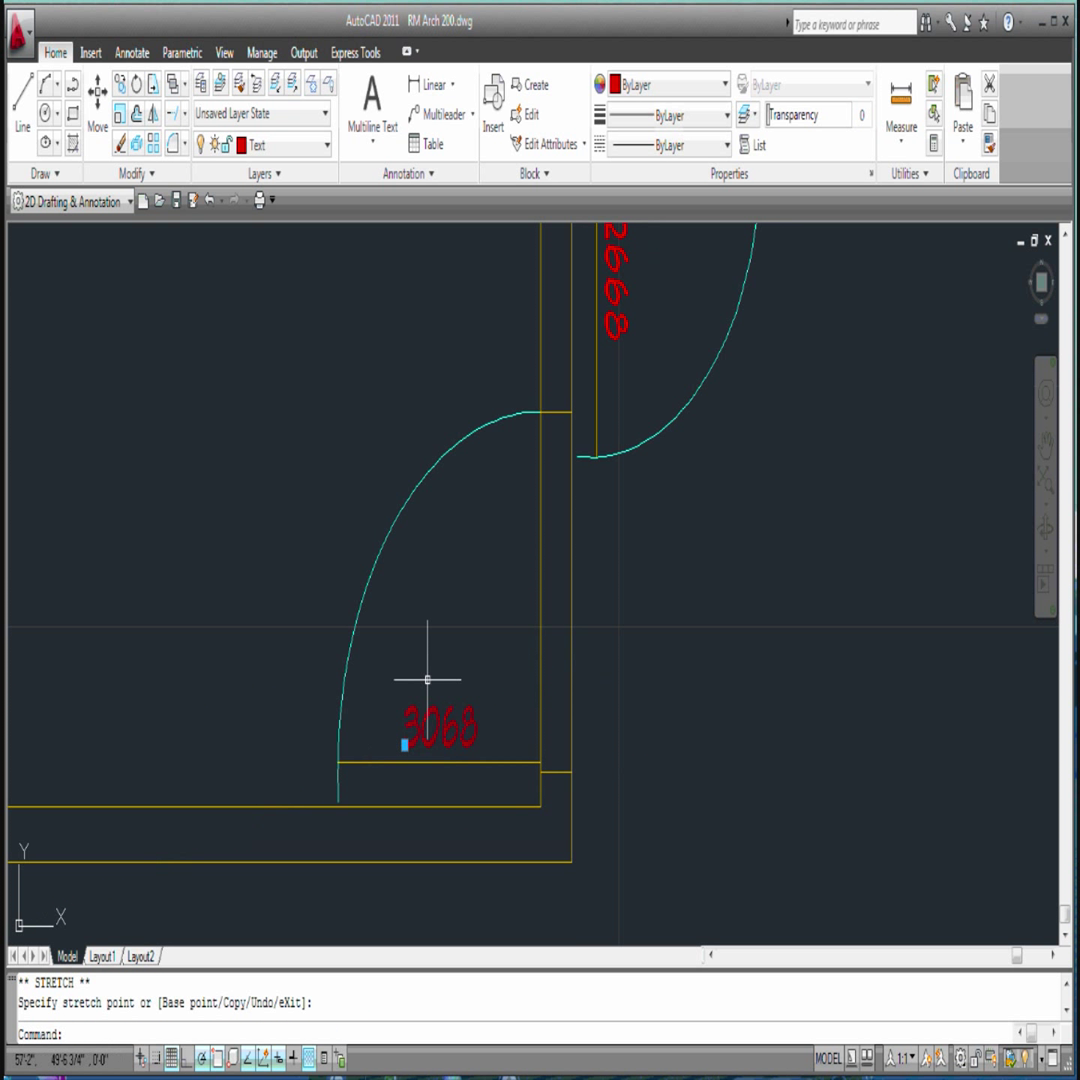
key("Escape")
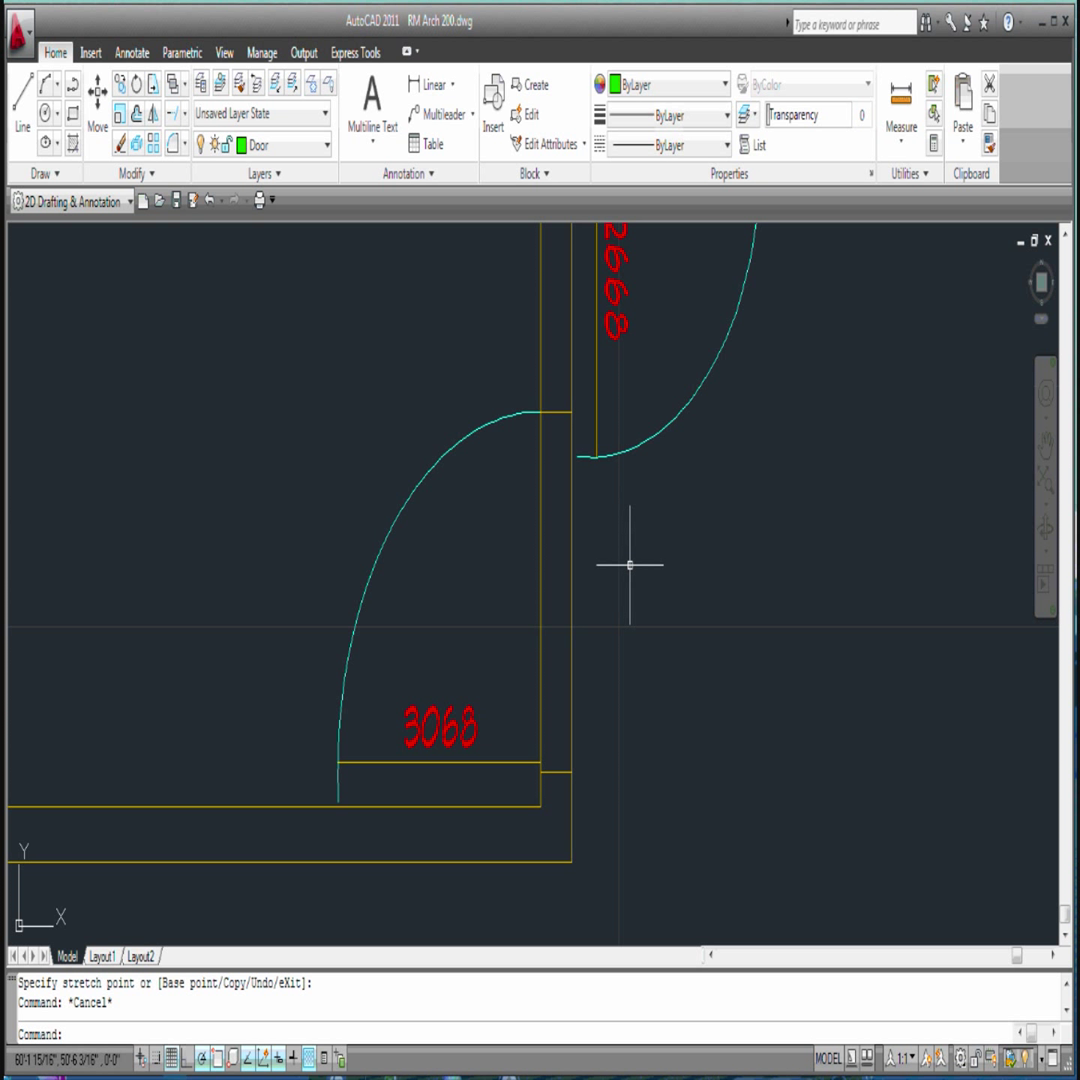
Trim the wall lines between the jambs of the 2668 and 3068 doors to create both openings
scroll(632, 563, "down", 2)
type("tr")
key("Return")
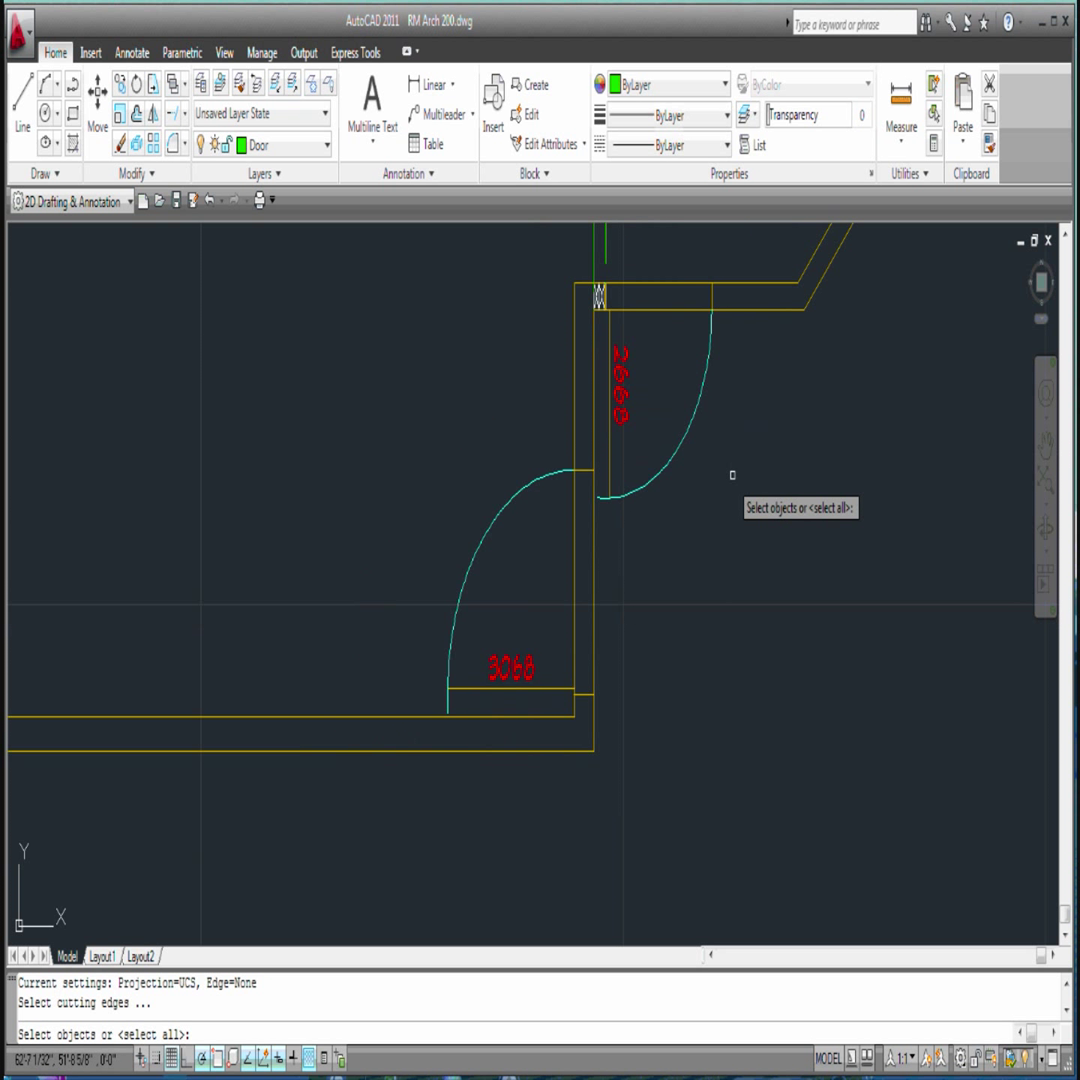
key("Return")
left_click(652, 318)
left_click(648, 306)
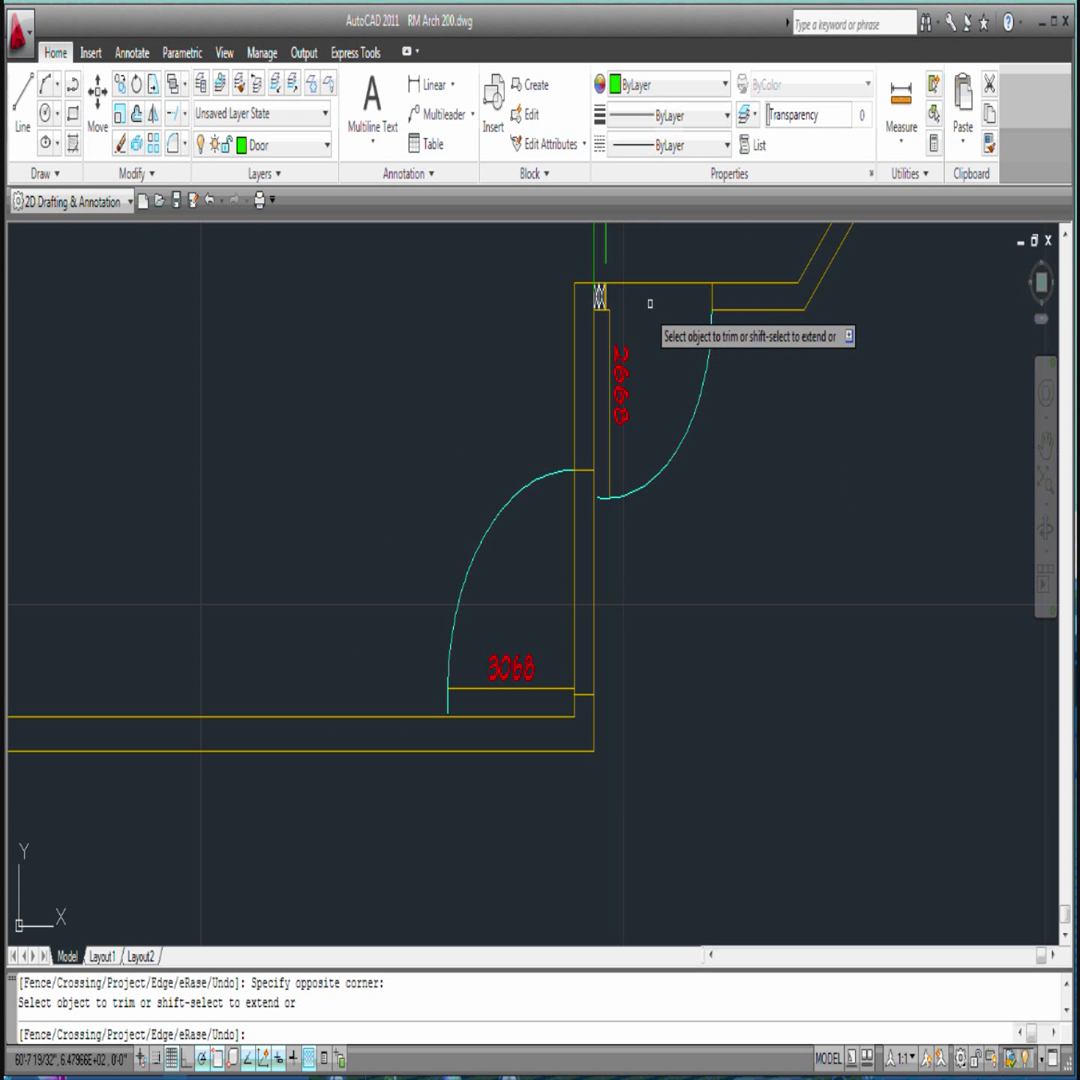
left_click(593, 540)
left_click(577, 537)
key("Return")
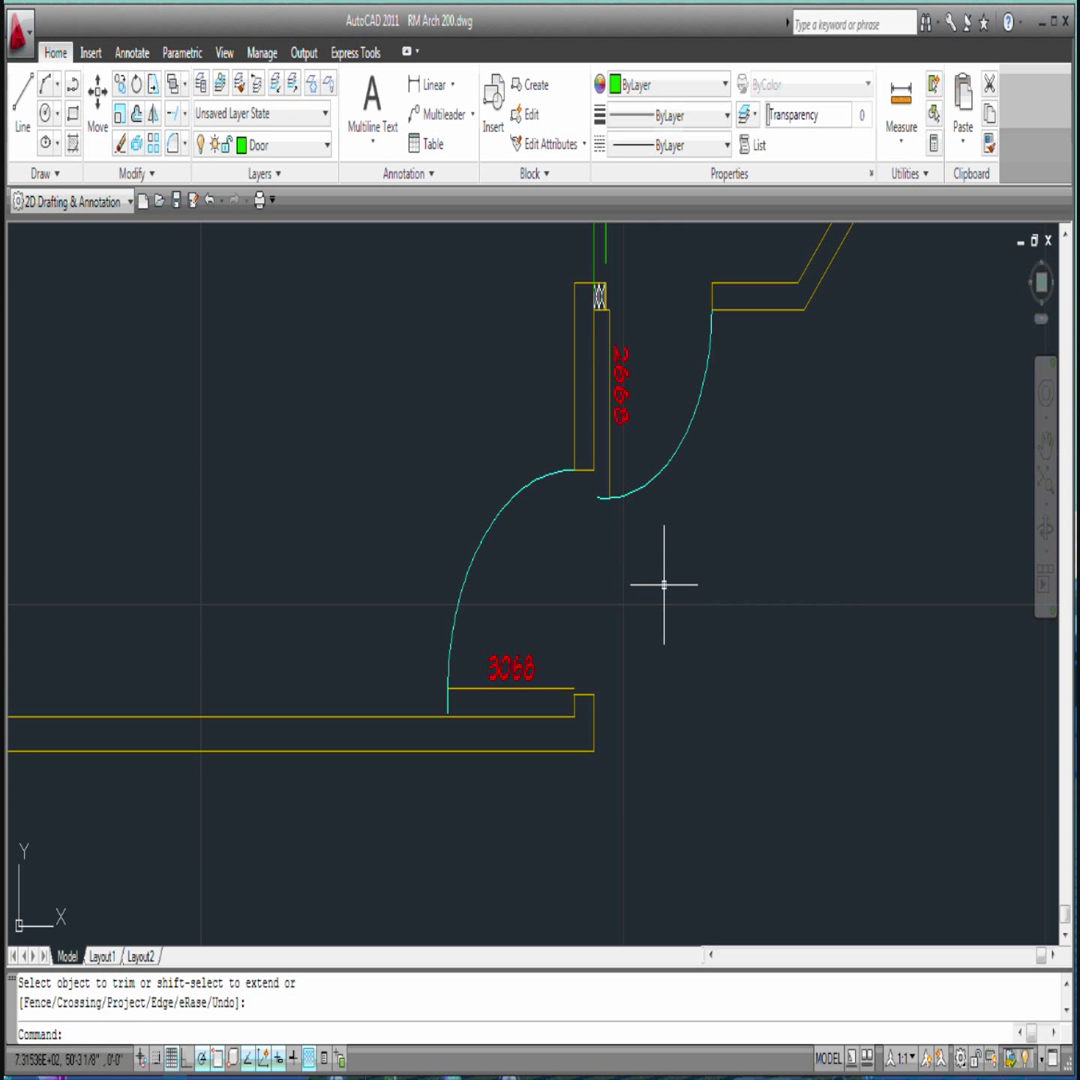
scroll(710, 620, "down", 3)
scroll(766, 409, "up", 2)
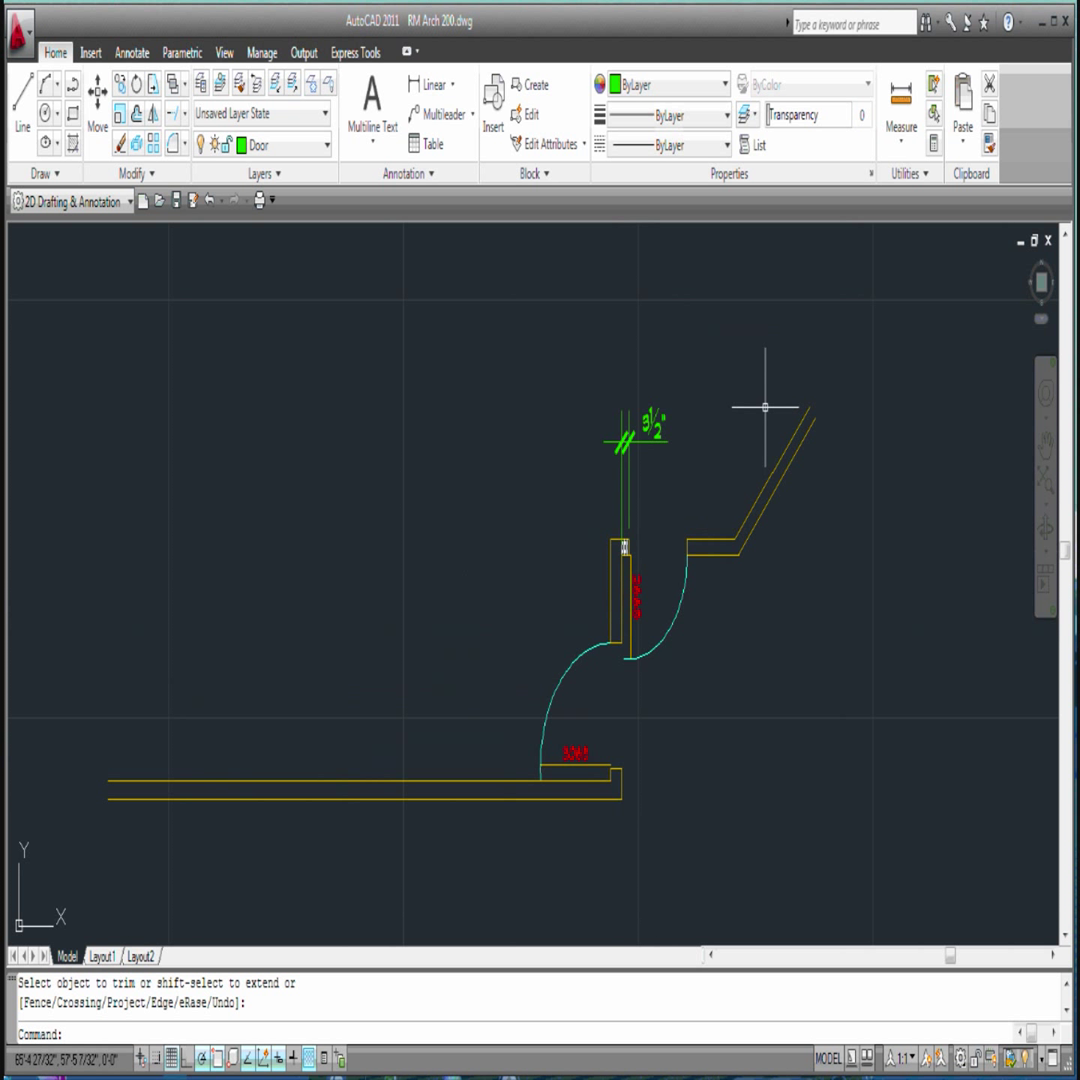